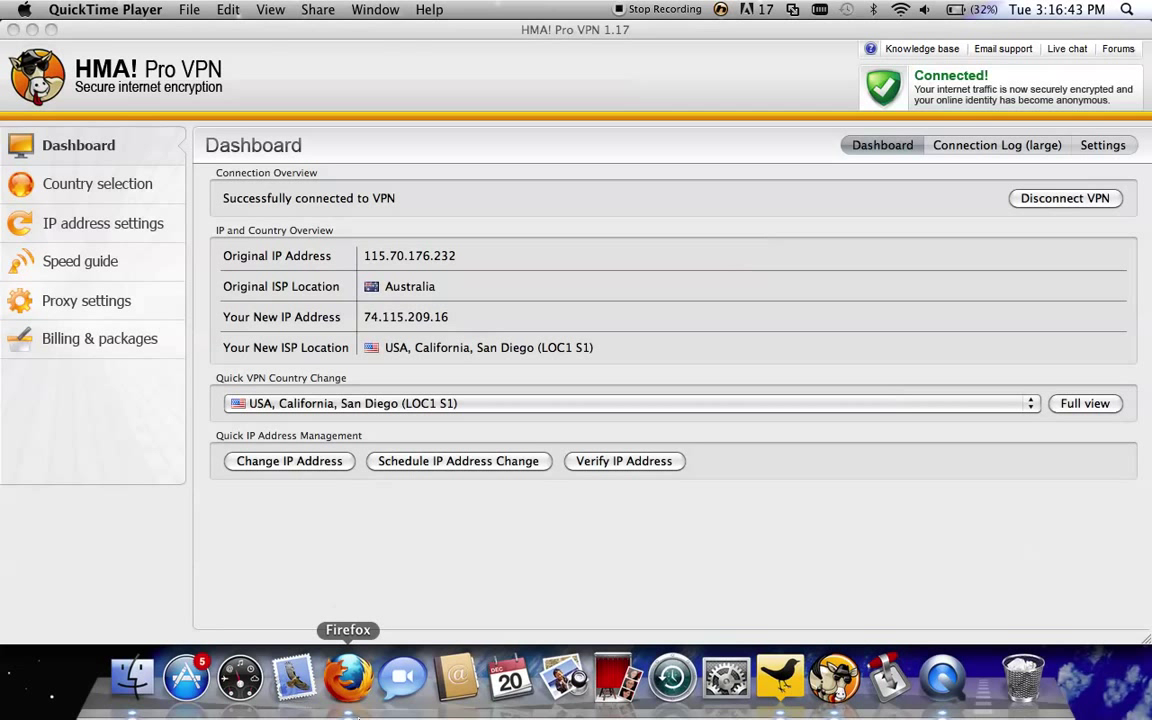
Step: Look through the country selection, IP address, speed guide, proxy and billing pages, ending on the Dashboard
click(155, 184)
click(150, 223)
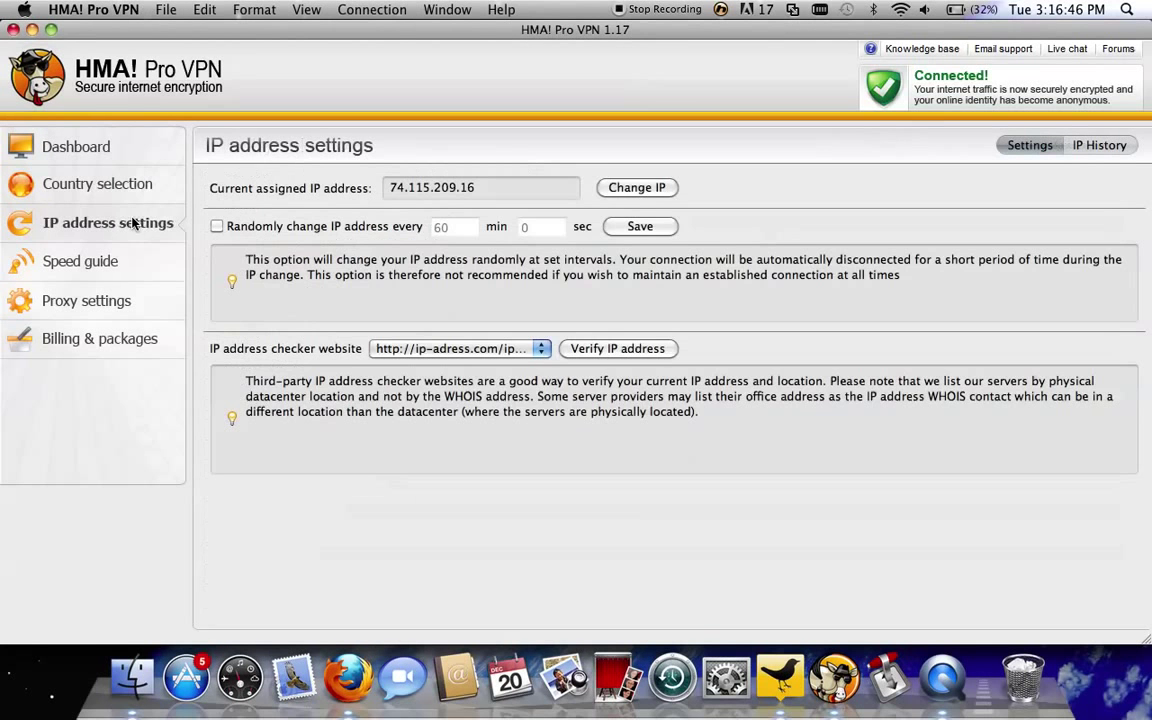
click(111, 274)
click(72, 303)
click(70, 332)
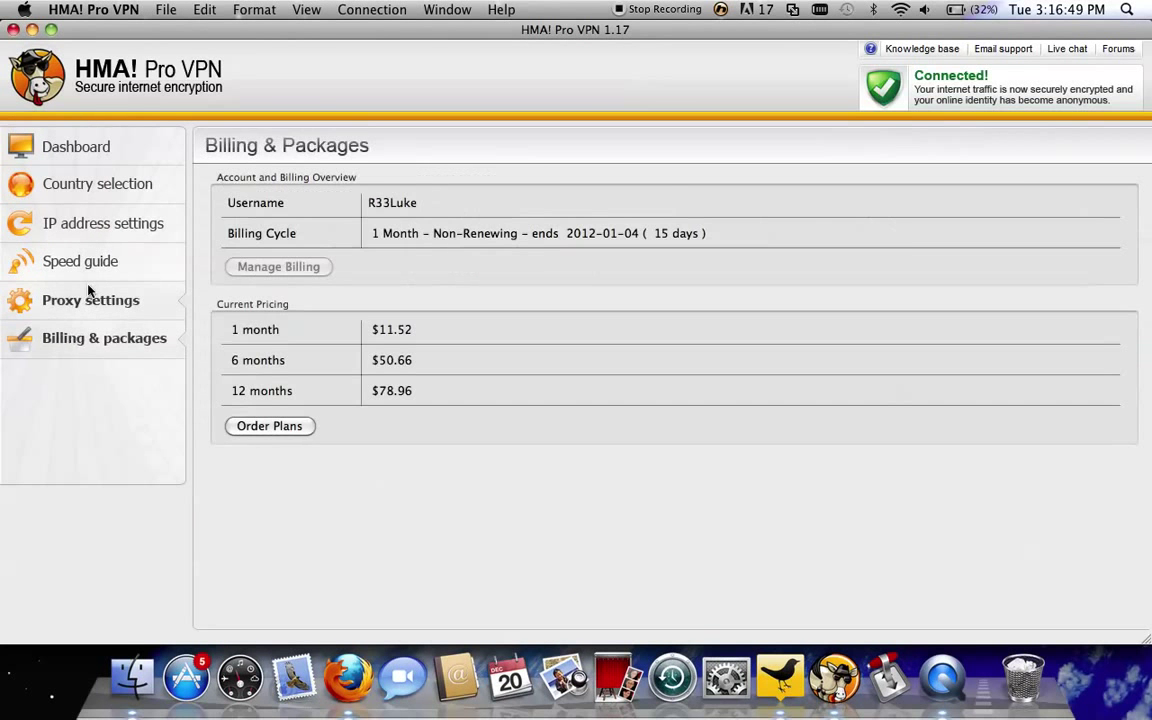
click(88, 296)
click(80, 261)
click(90, 230)
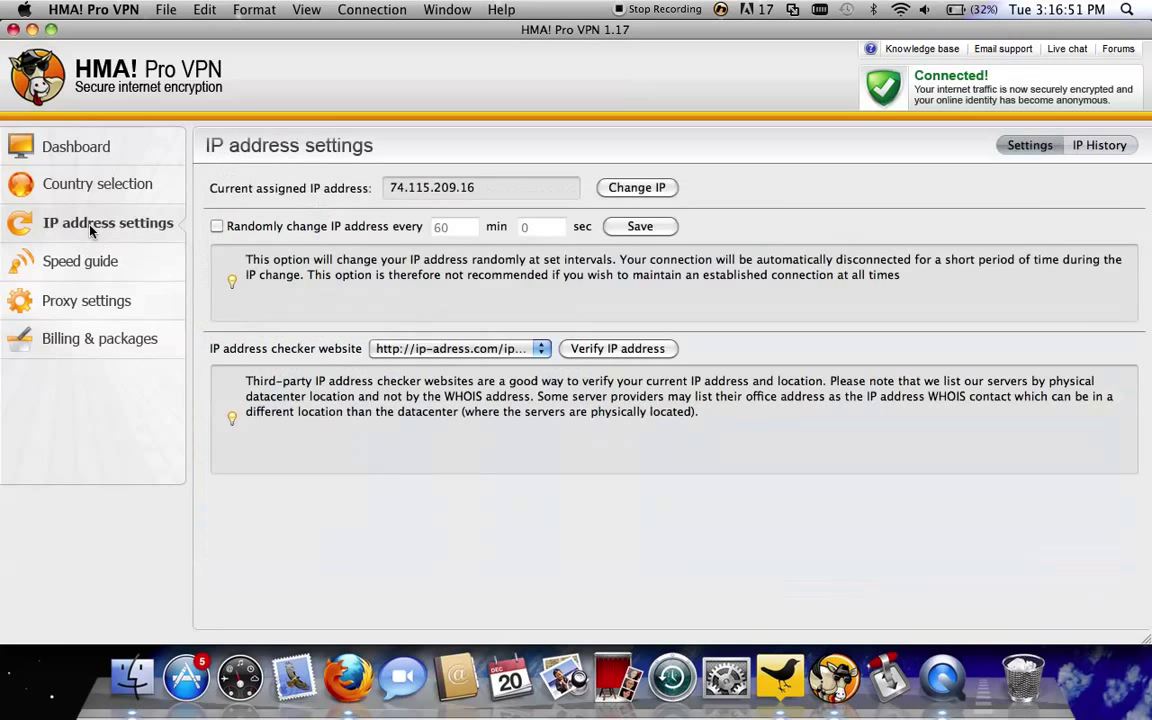
click(100, 182)
click(95, 138)
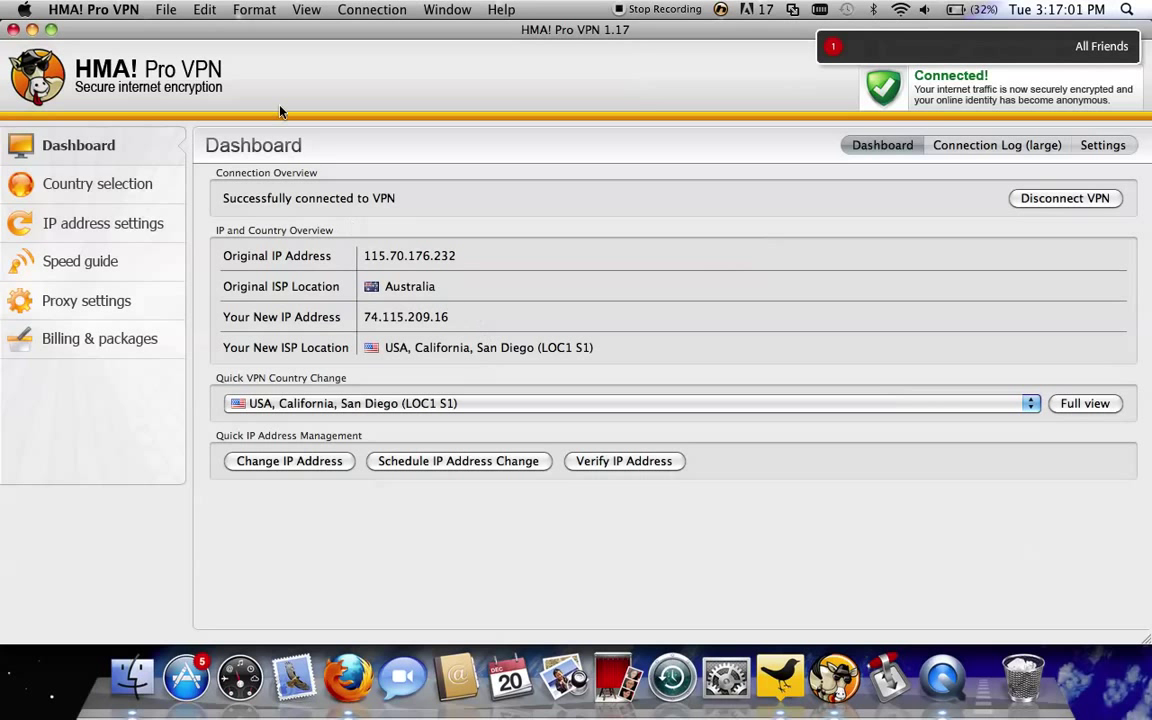
Step: Quit HMA! Pro VPN and minimize the Firefox and TweetDeck windows to clear the desktop
click(57, 9)
click(110, 158)
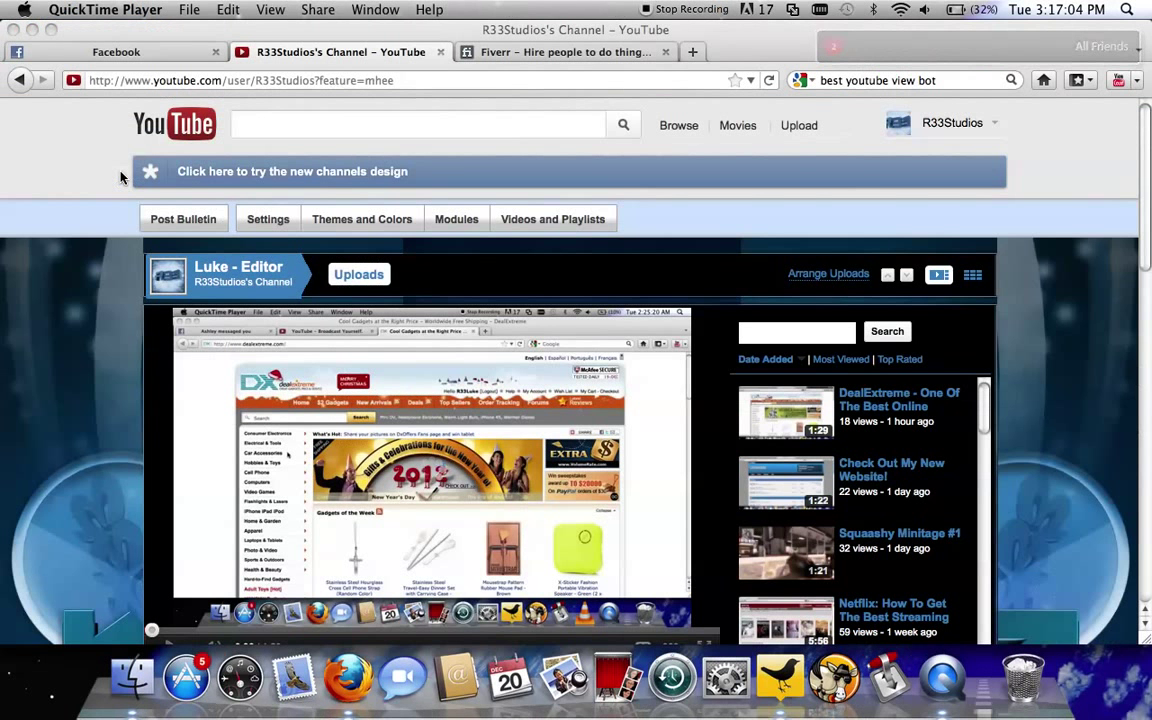
click(28, 37)
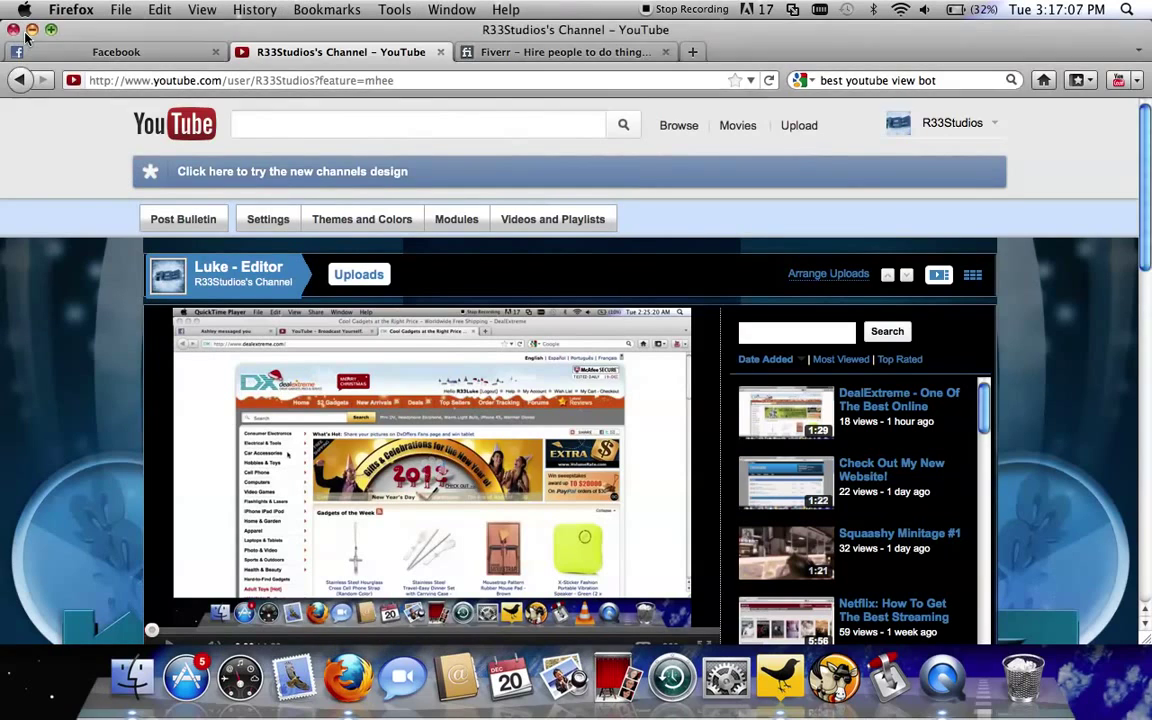
click(32, 30)
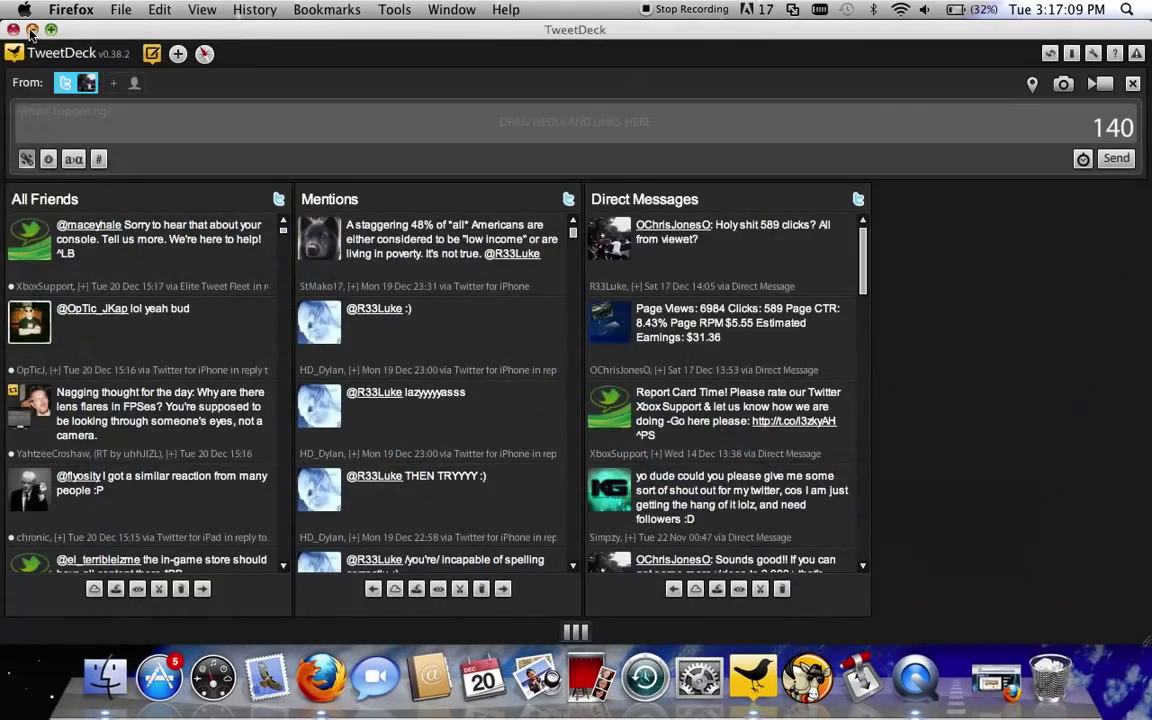
click(32, 30)
Step: Search the computer for "hma" to launch HMA! Pro VPN, and enlarge its window to fill the screen
click(873, 9)
mouse_move(925, 9)
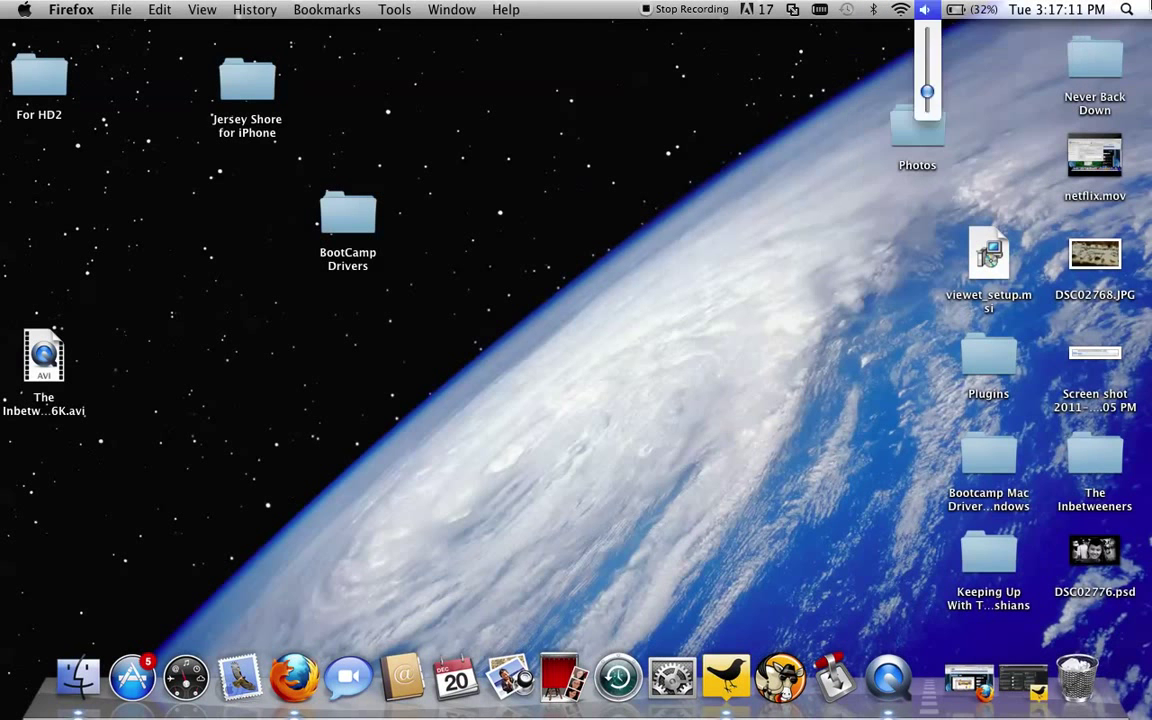
key(super+space)
text(hma)
key(Return)
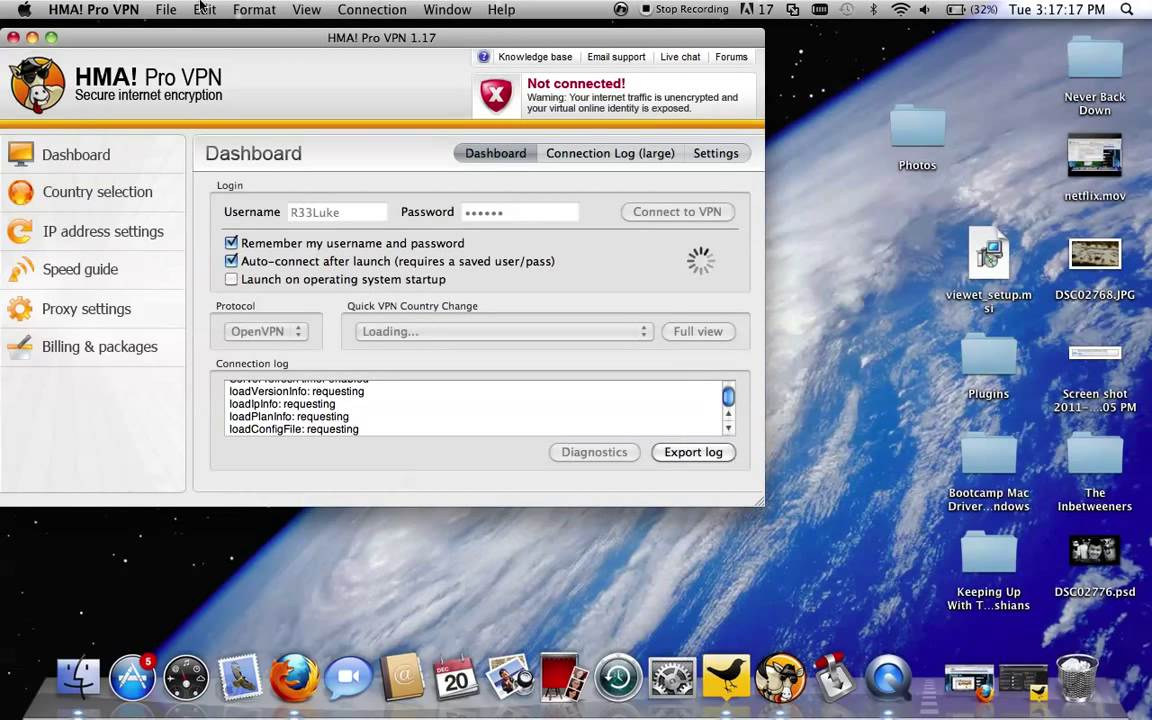
click(51, 29)
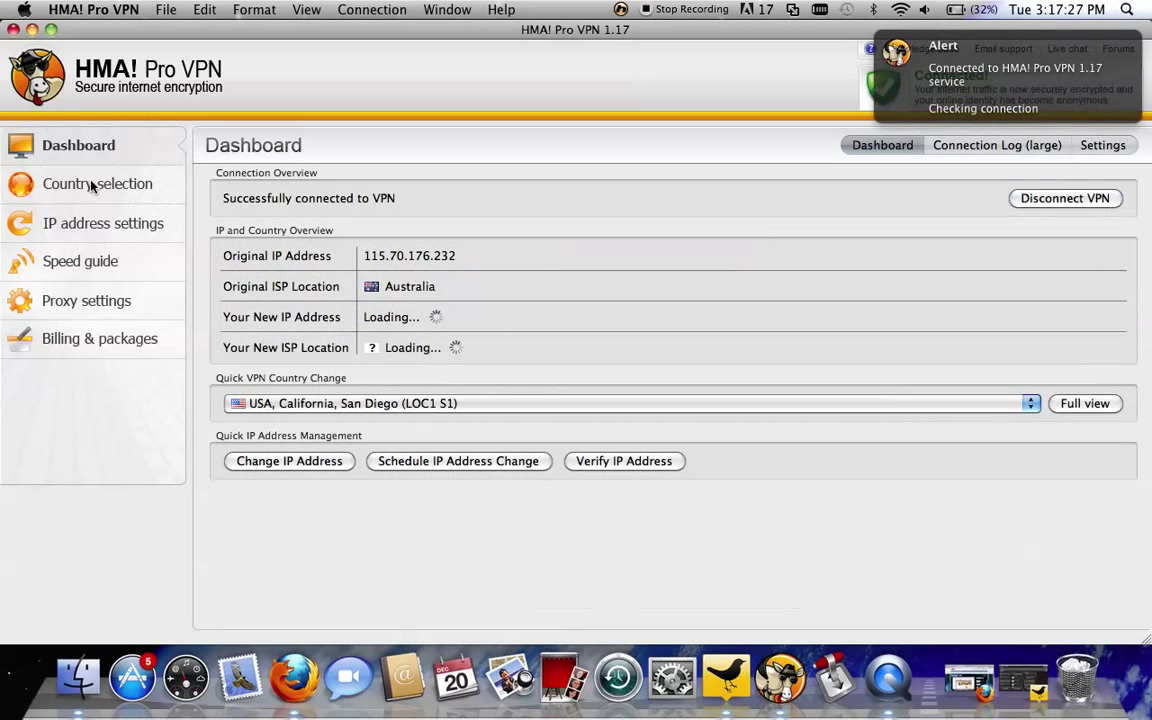
Step: Disconnect from the VPN and go through the username and password fields of the login form
click(1052, 198)
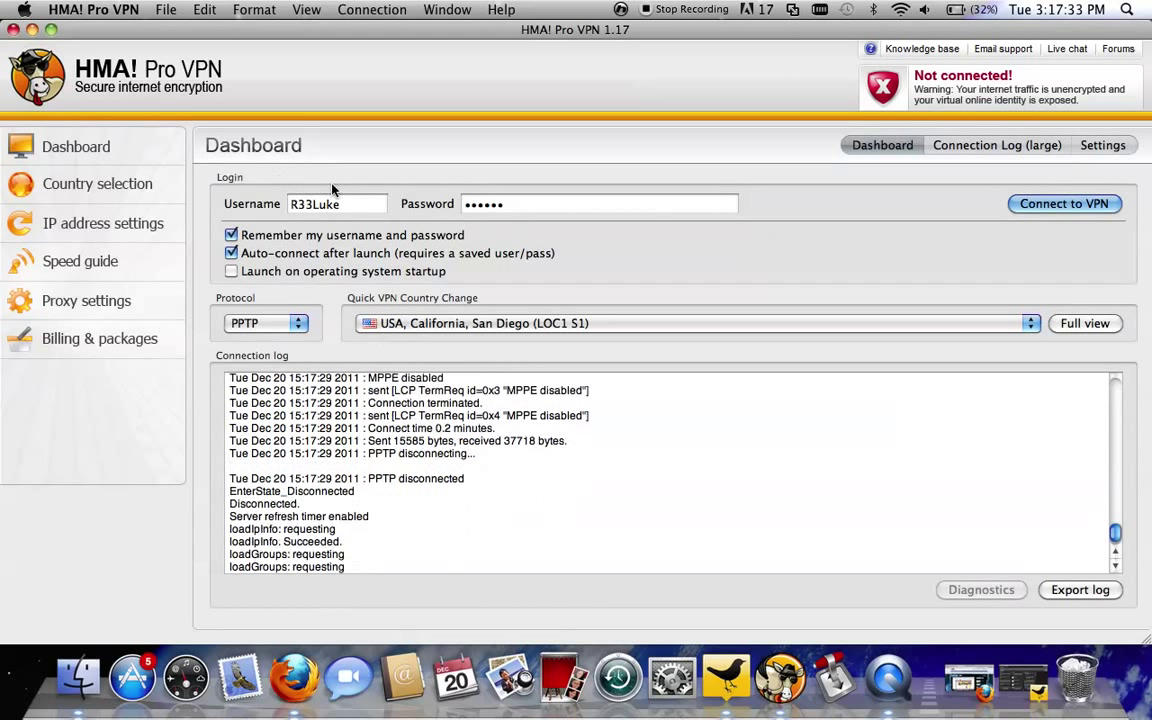
click(471, 204)
double_click(378, 204)
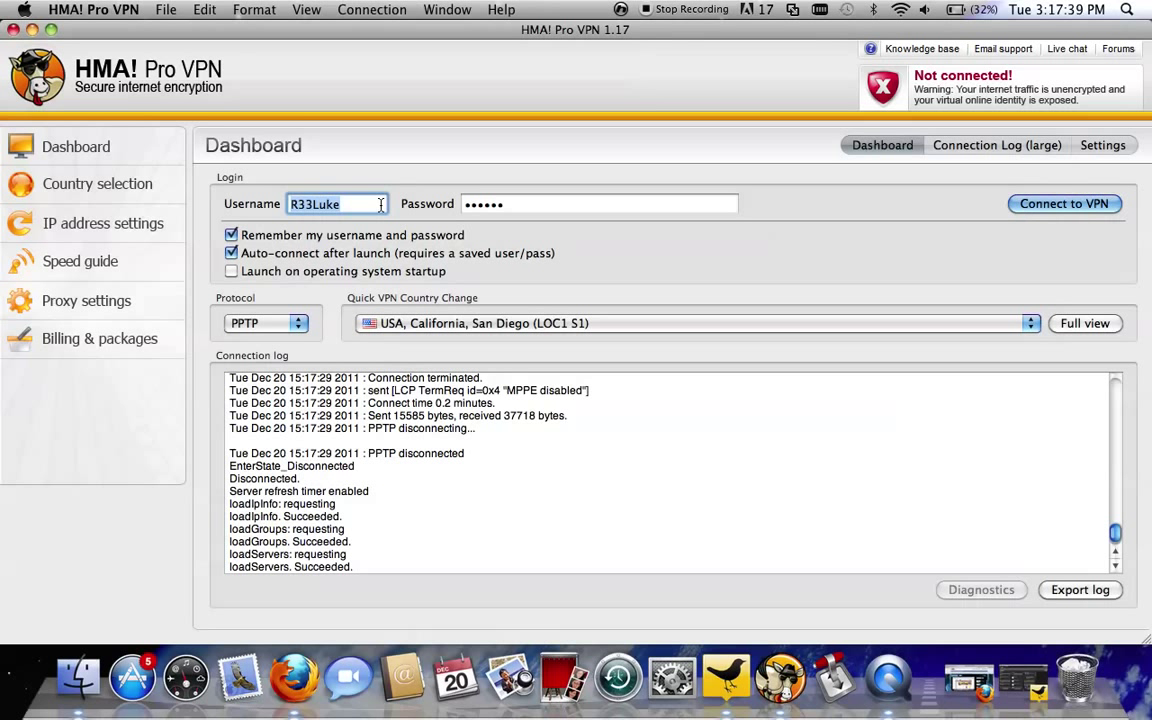
click(380, 204)
double_click(378, 204)
key(Tab)
Step: Switch to Firefox and sign in to the VPN control panel from the Pro VPN page of hidemyass.com with the saved credentials
click(287, 695)
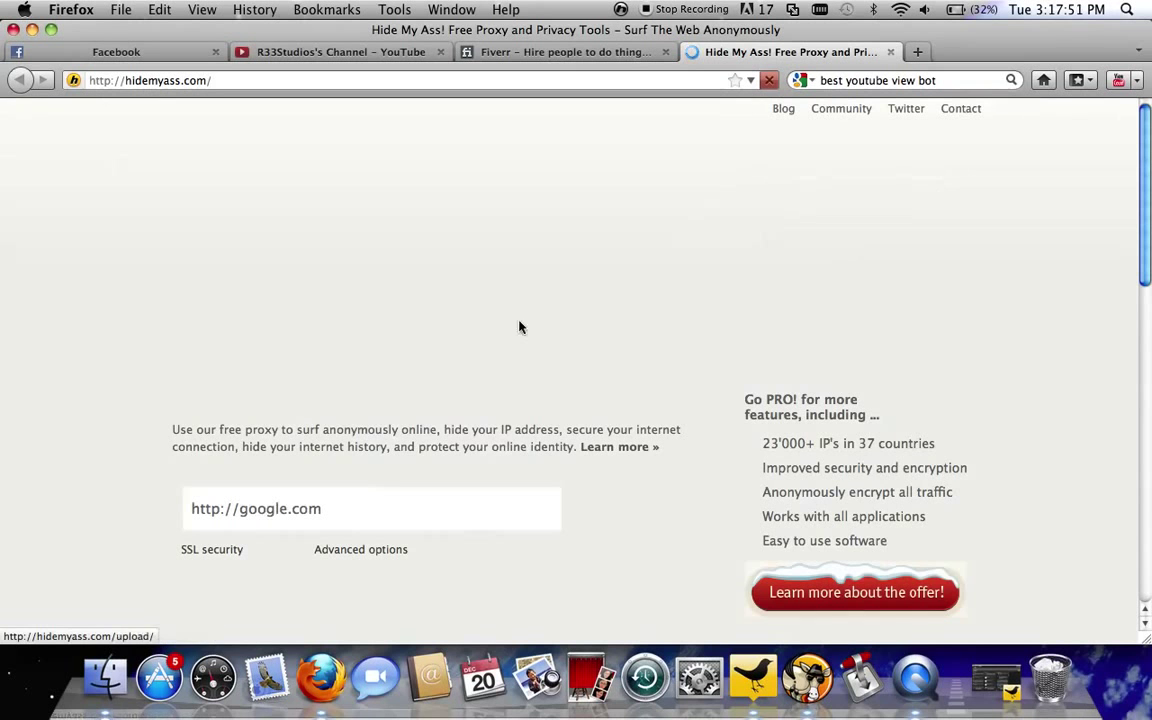
click(416, 193)
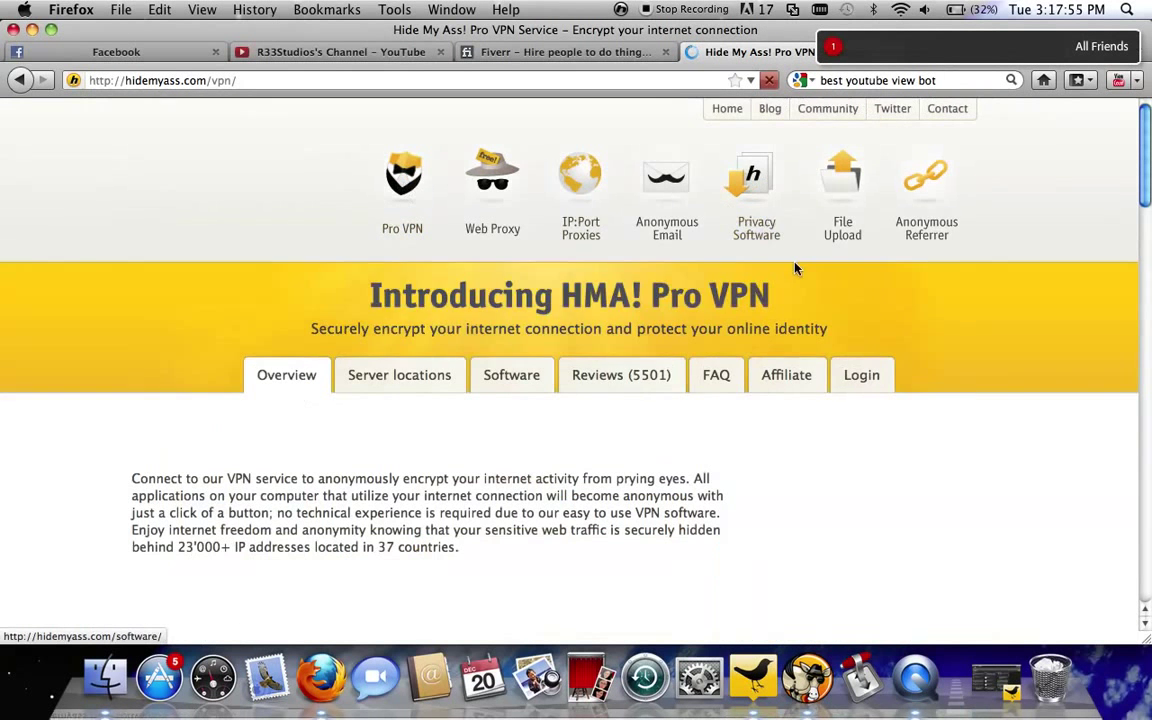
click(855, 381)
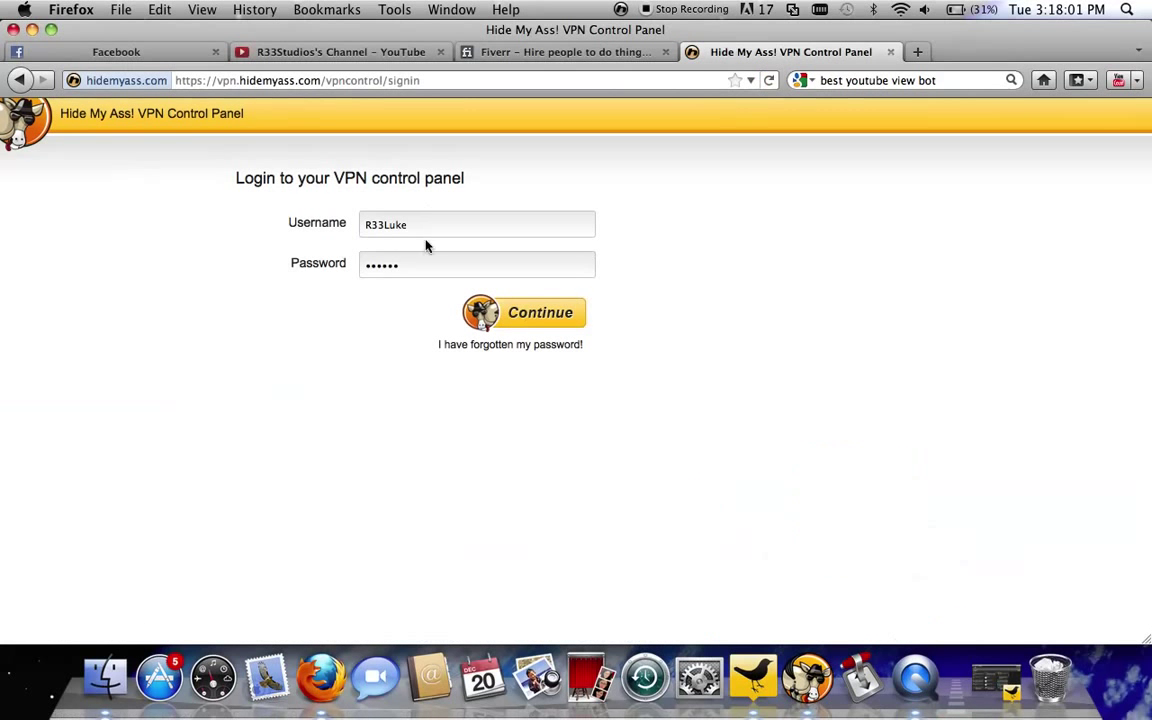
click(522, 318)
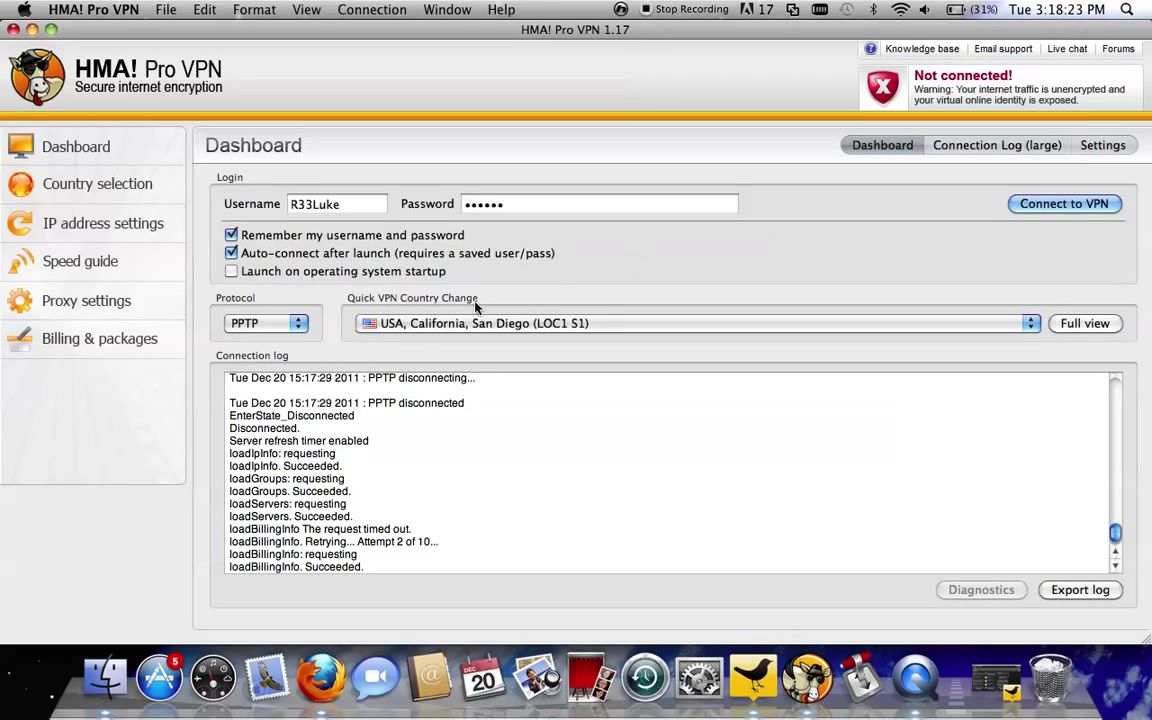
Step: In HMA! Pro VPN, switch the connection protocol to OpenVPN and back to PPTP
click(252, 324)
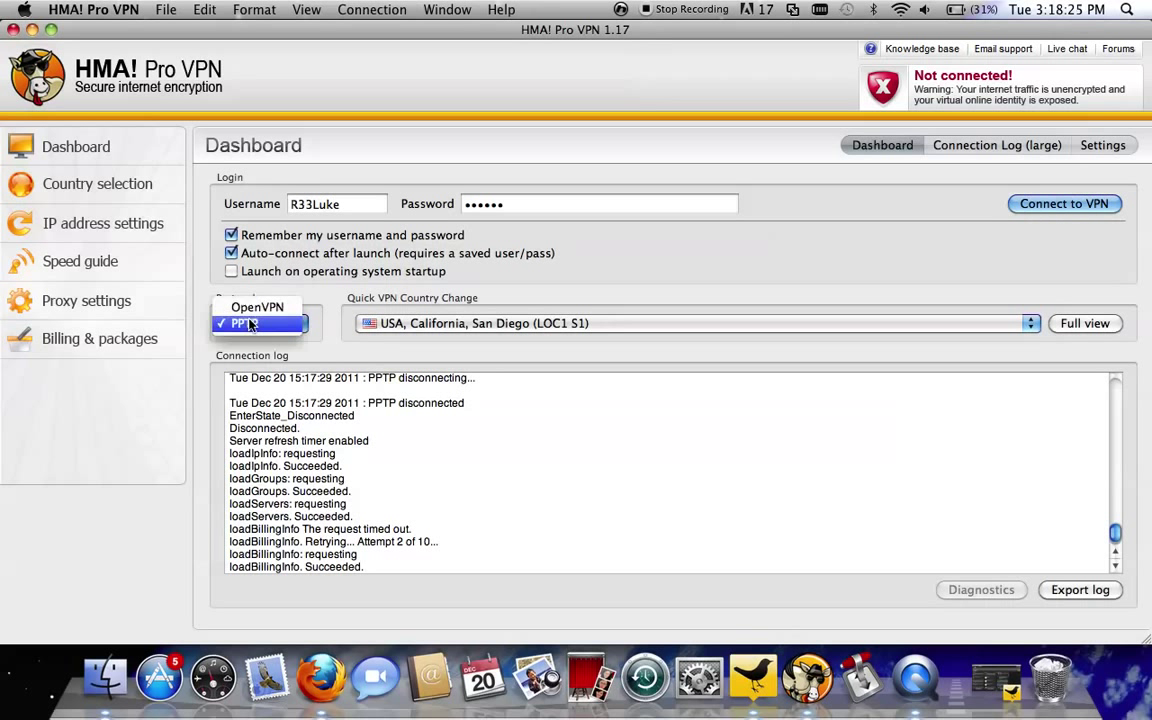
click(265, 307)
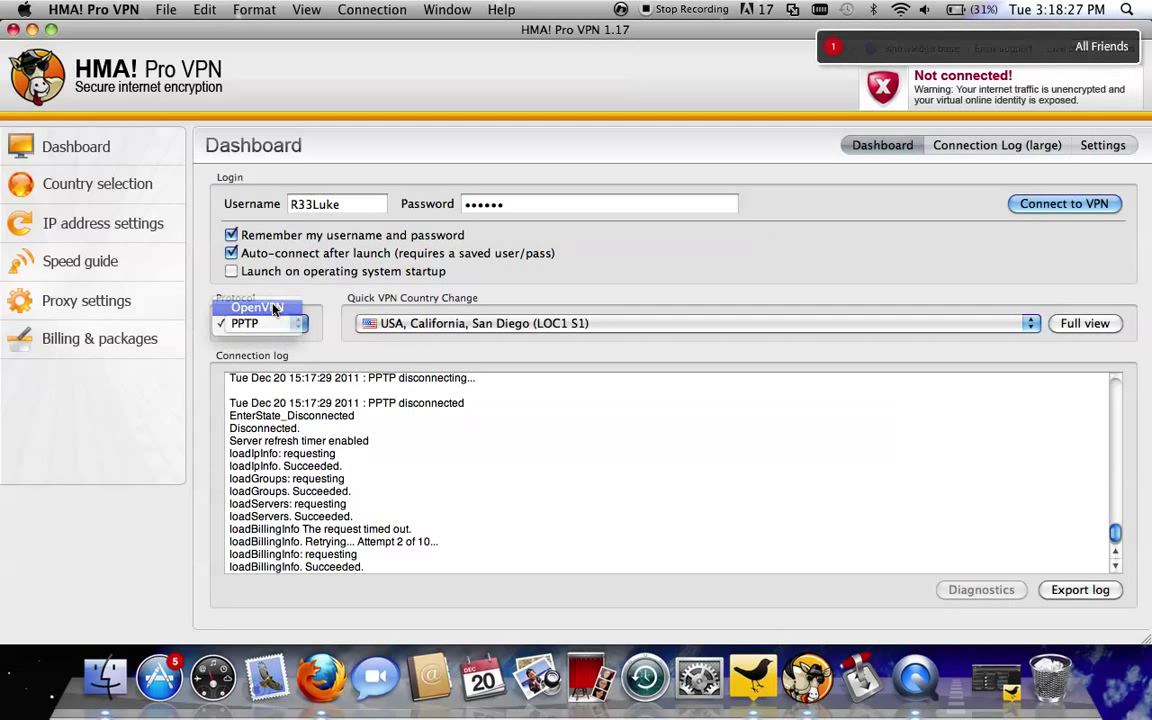
click(267, 318)
click(268, 338)
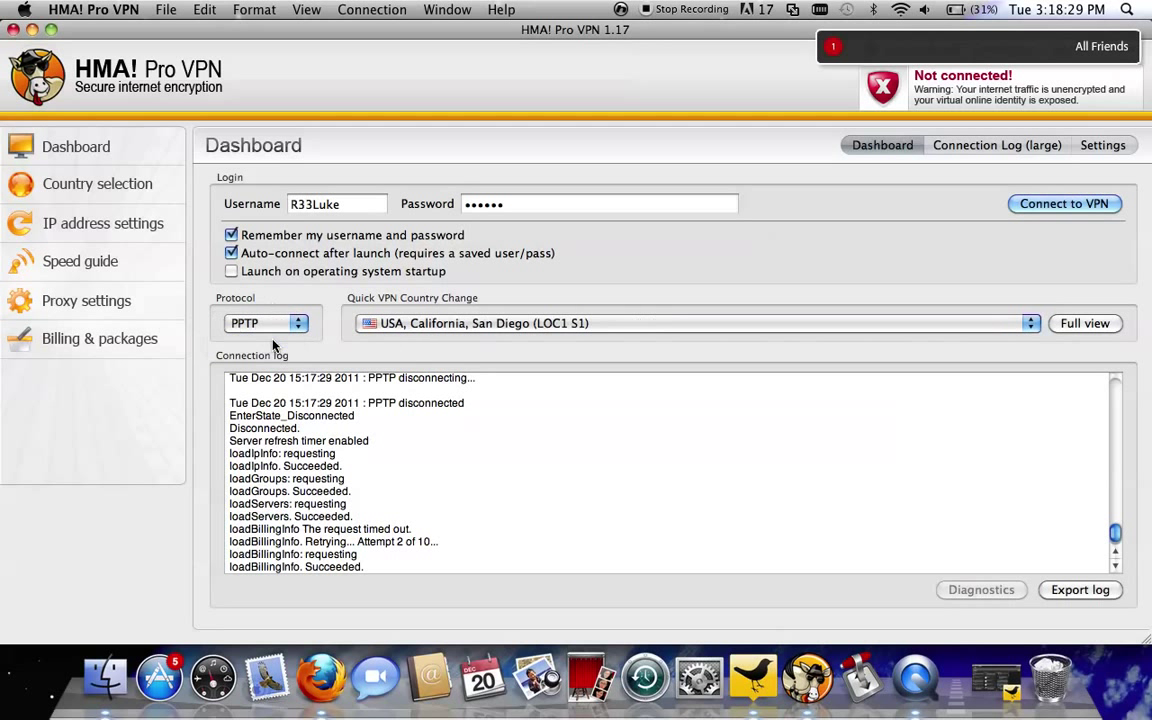
click(281, 326)
click(262, 306)
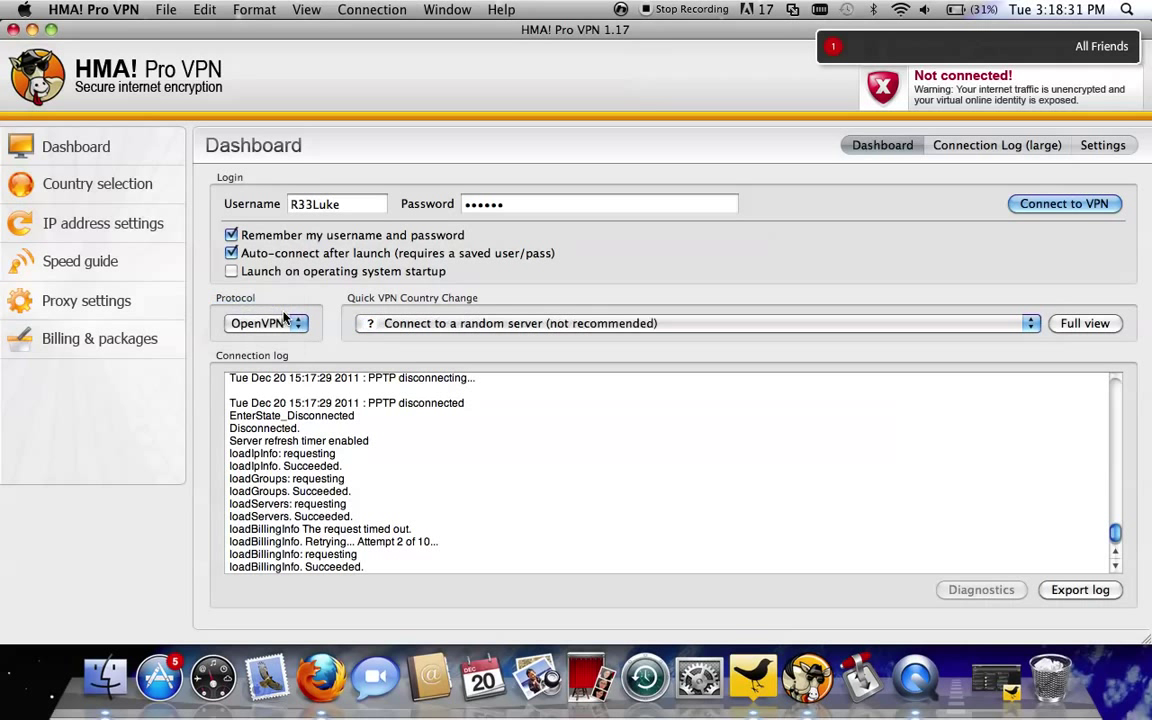
click(285, 323)
click(279, 338)
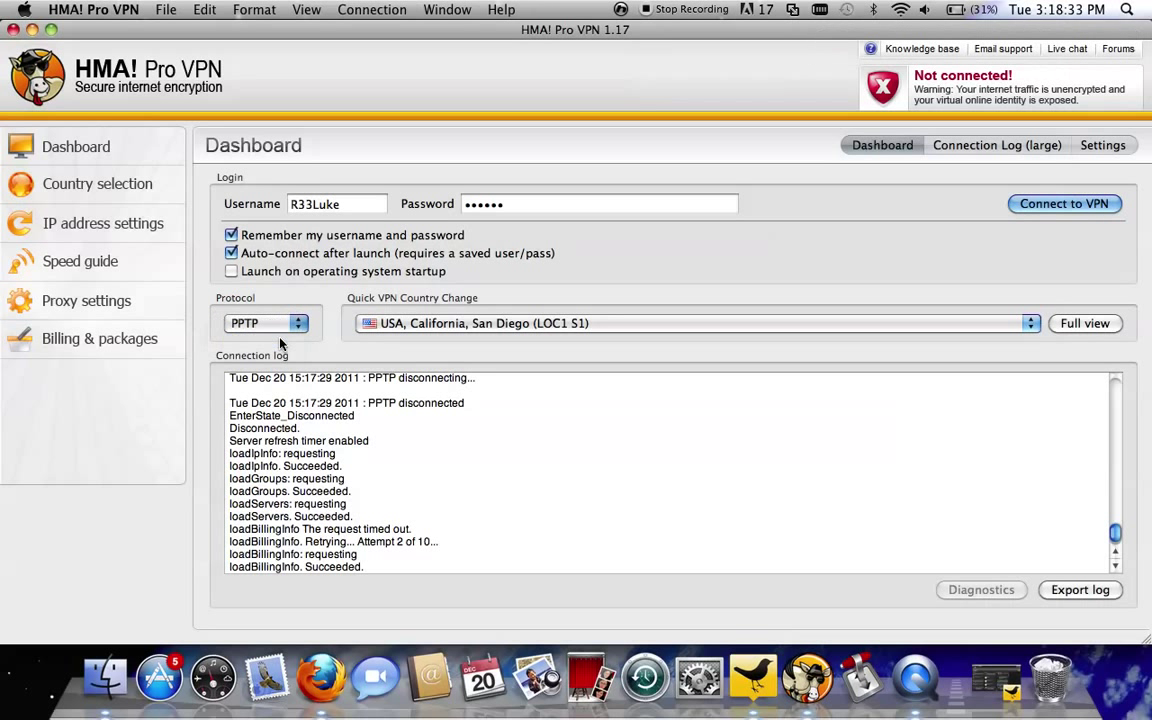
click(281, 325)
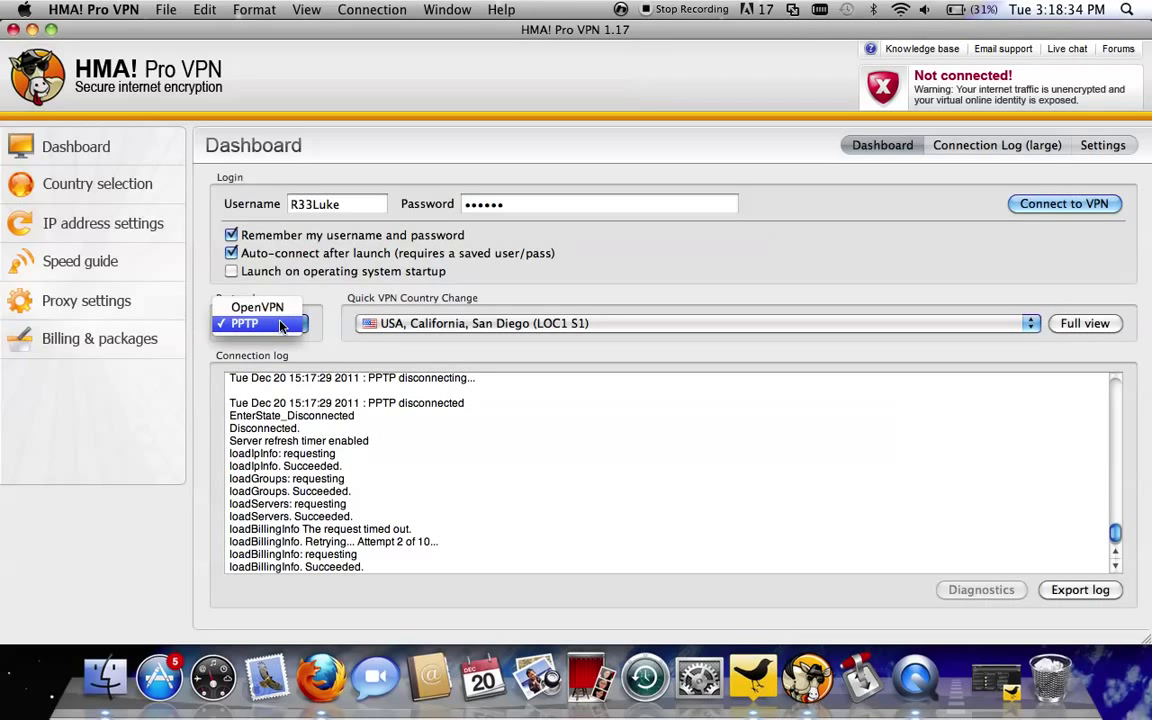
click(321, 284)
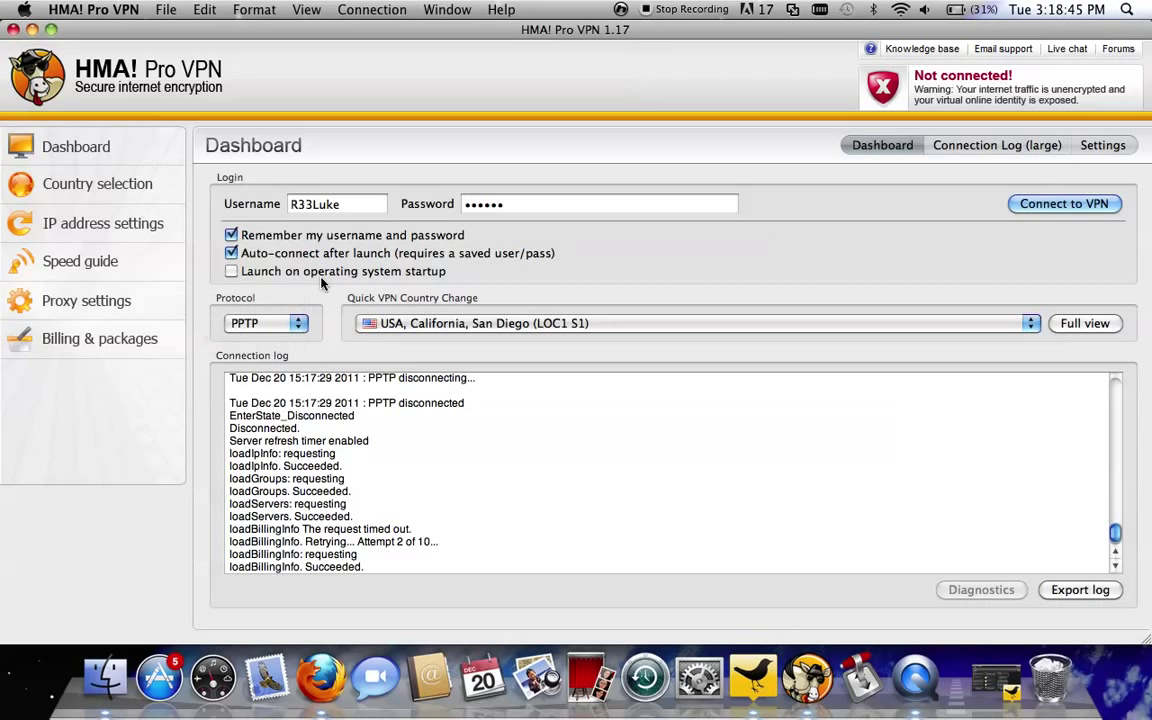
Step: Browse the VPN server list and choose USA, California, Los Angeles (LOC1 S1) as the server
click(418, 326)
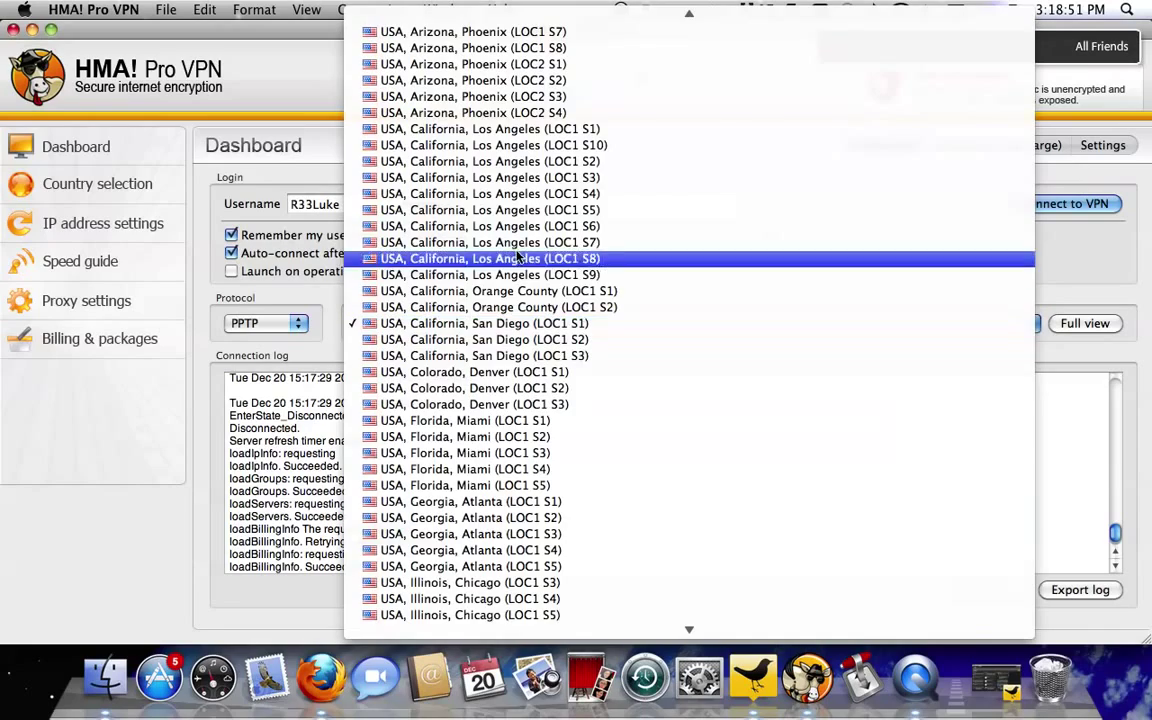
scroll(514, 470, down, 20)
scroll(519, 481, down, 15)
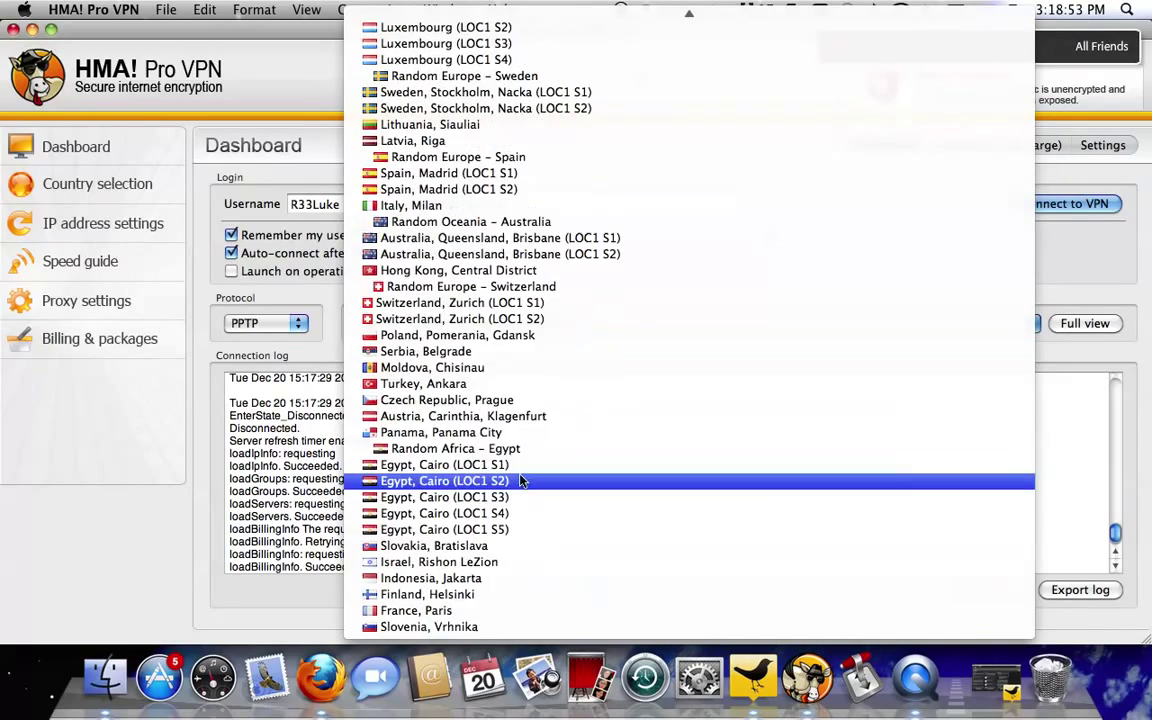
scroll(420, 145, up, 20)
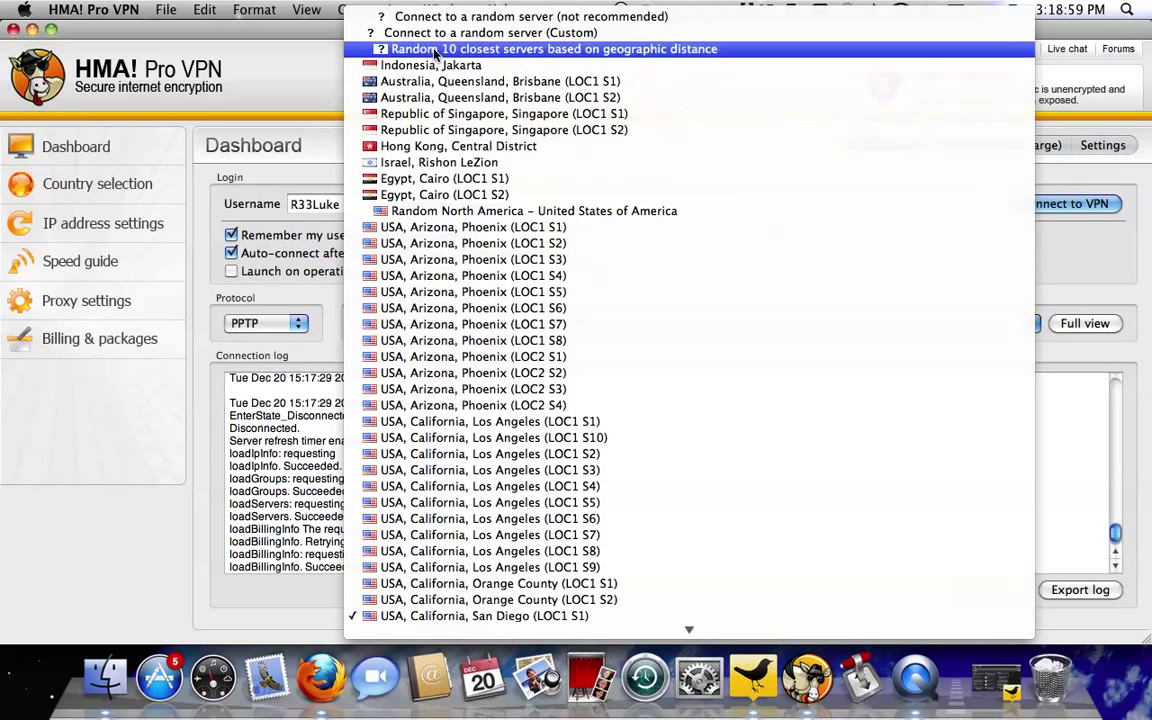
scroll(421, 286, down, 3)
scroll(421, 286, down, 20)
scroll(421, 286, up, 20)
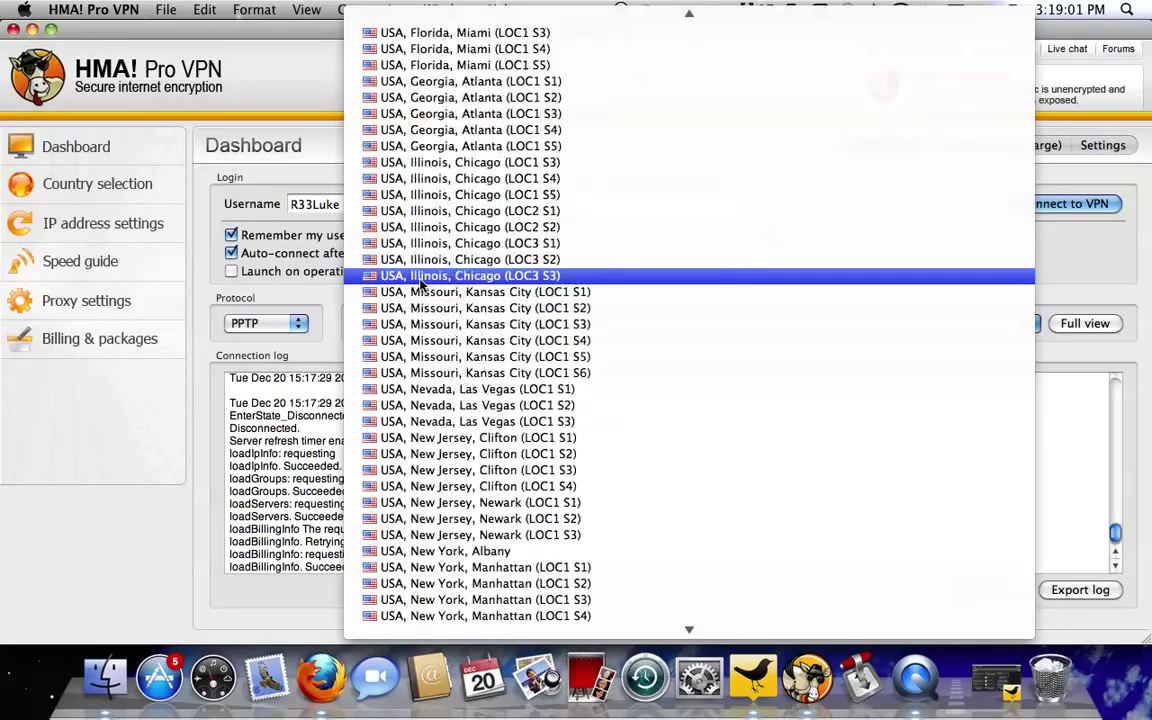
scroll(421, 286, down, 17)
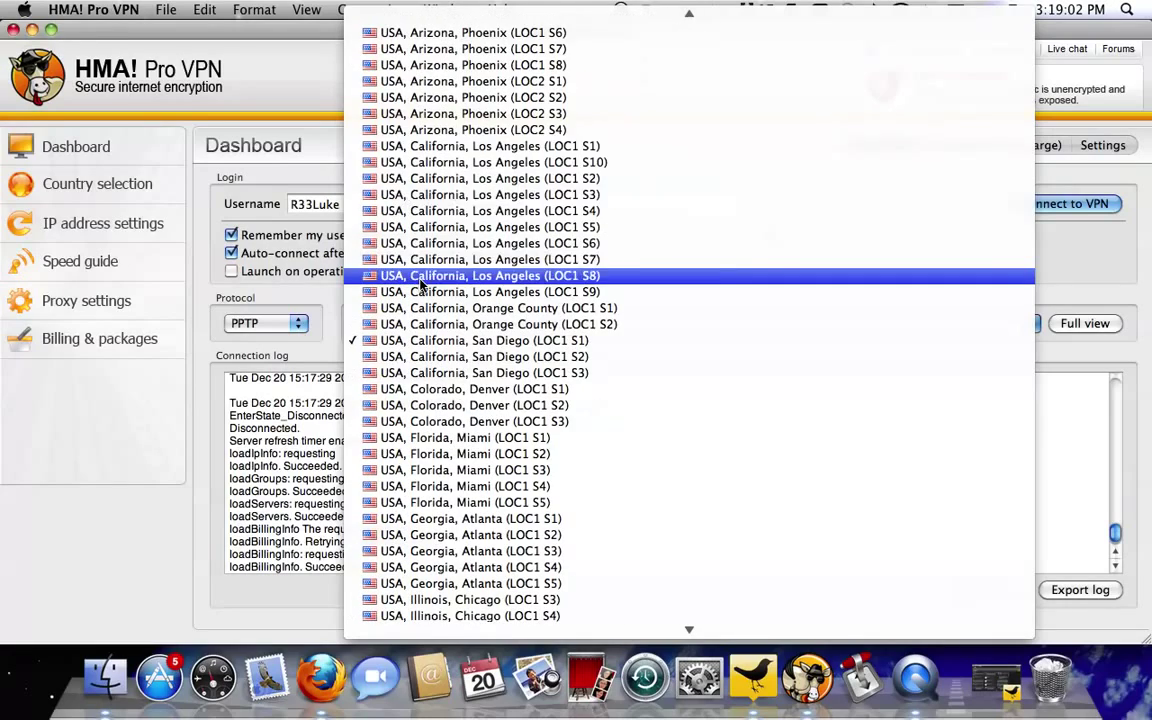
click(525, 152)
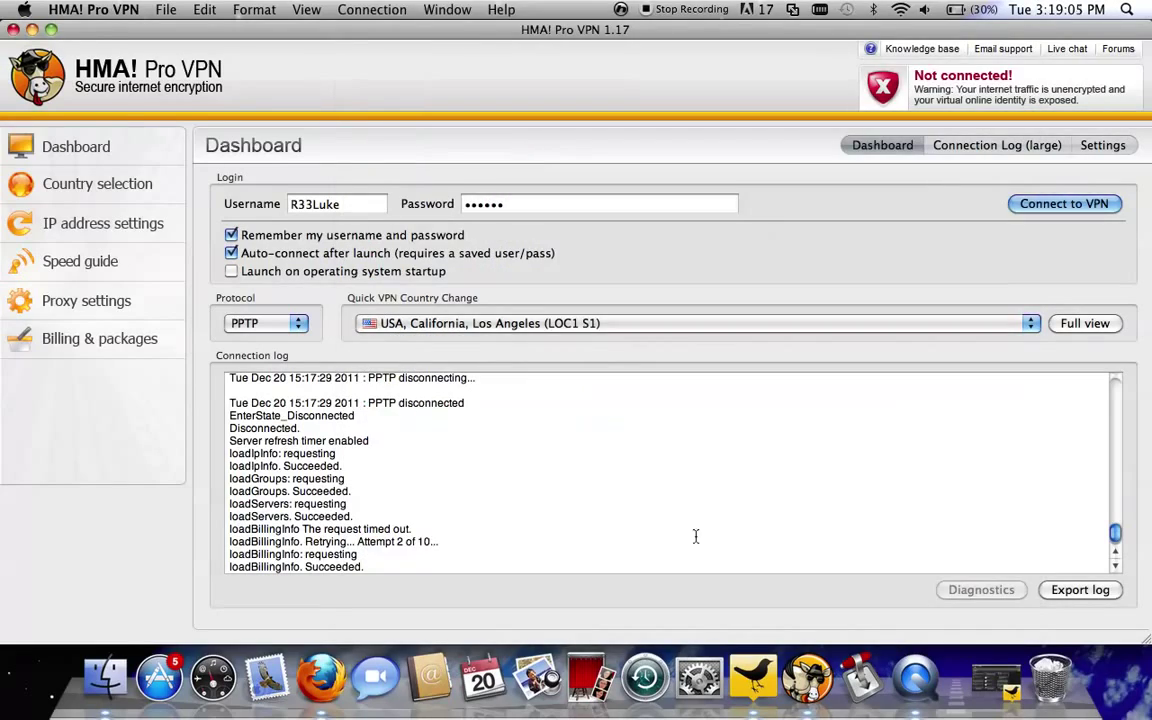
Step: Check the full view of server countries and connect to the VPN from the Dashboard
click(1085, 323)
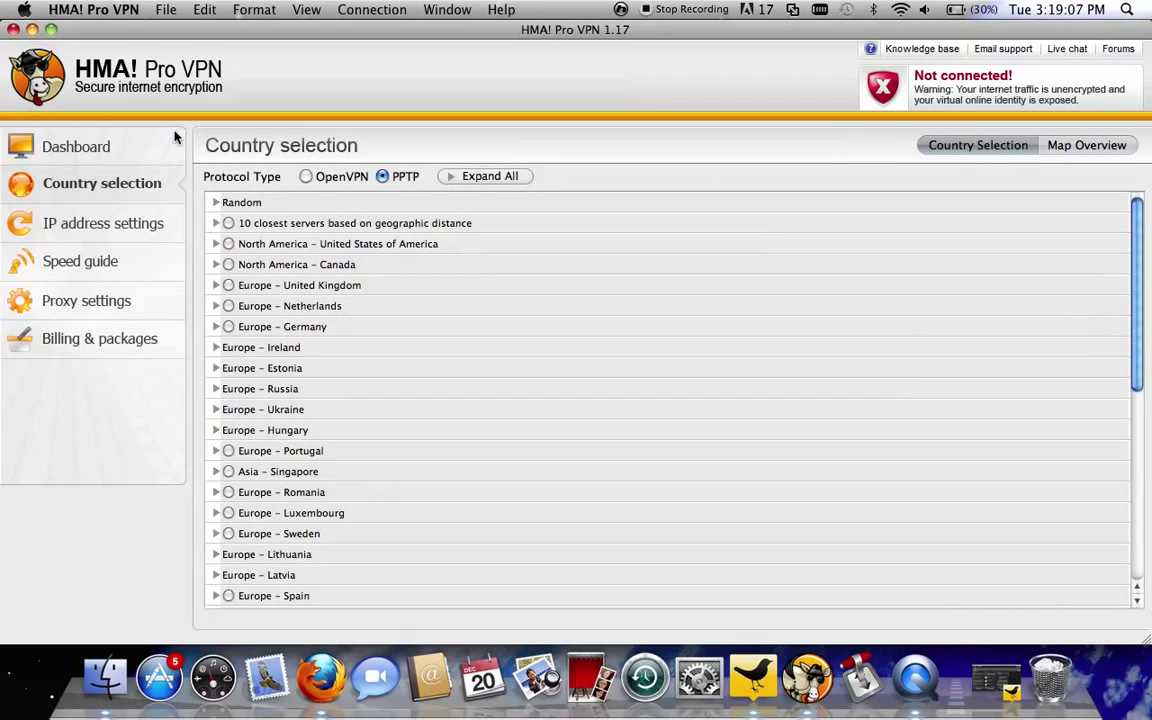
click(92, 155)
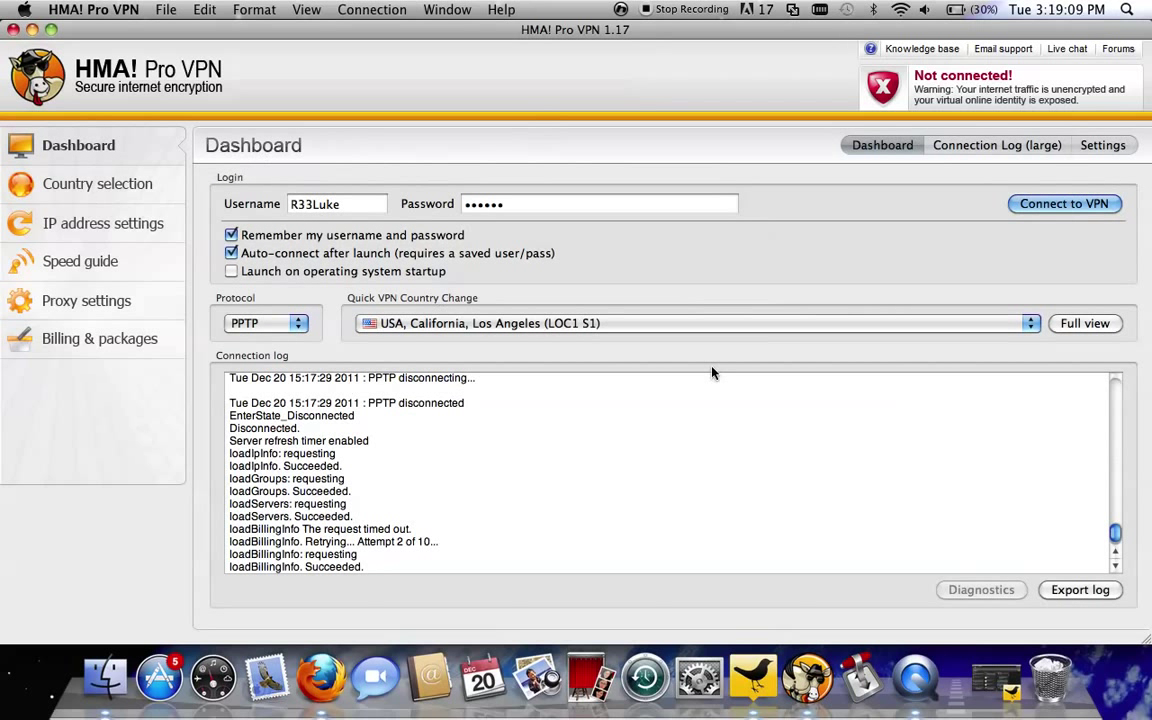
click(1060, 203)
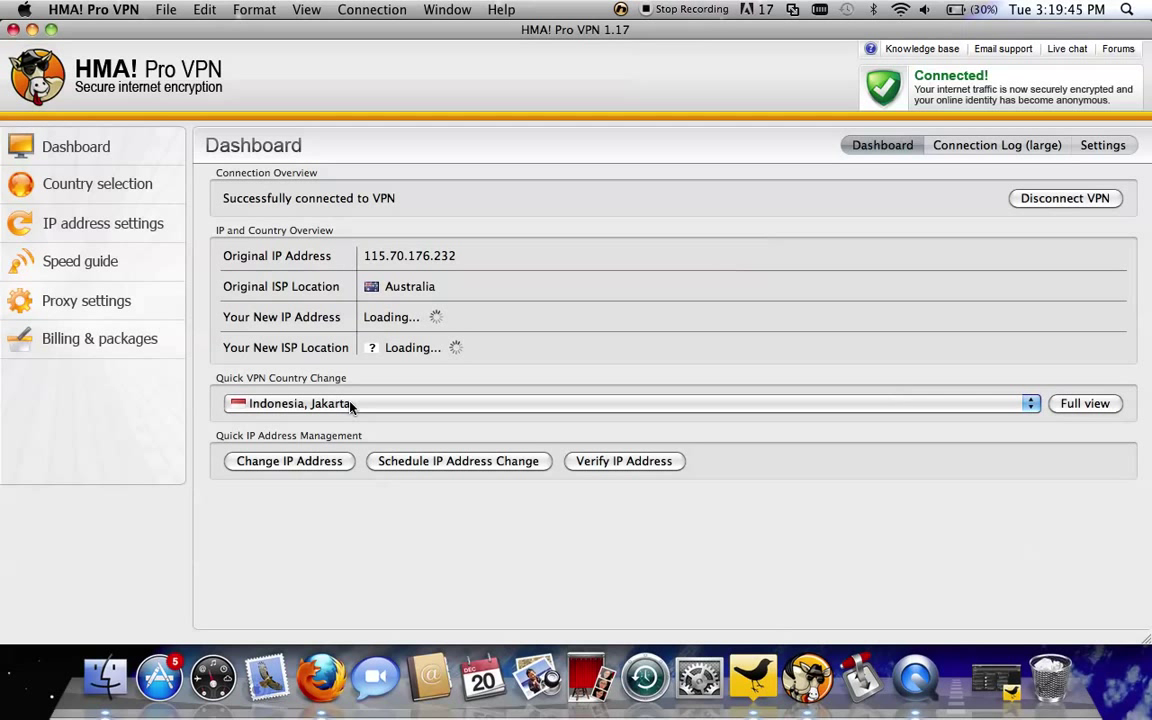
Step: Check the quick country change list without choosing another server, and open the Country selection page
click(351, 404)
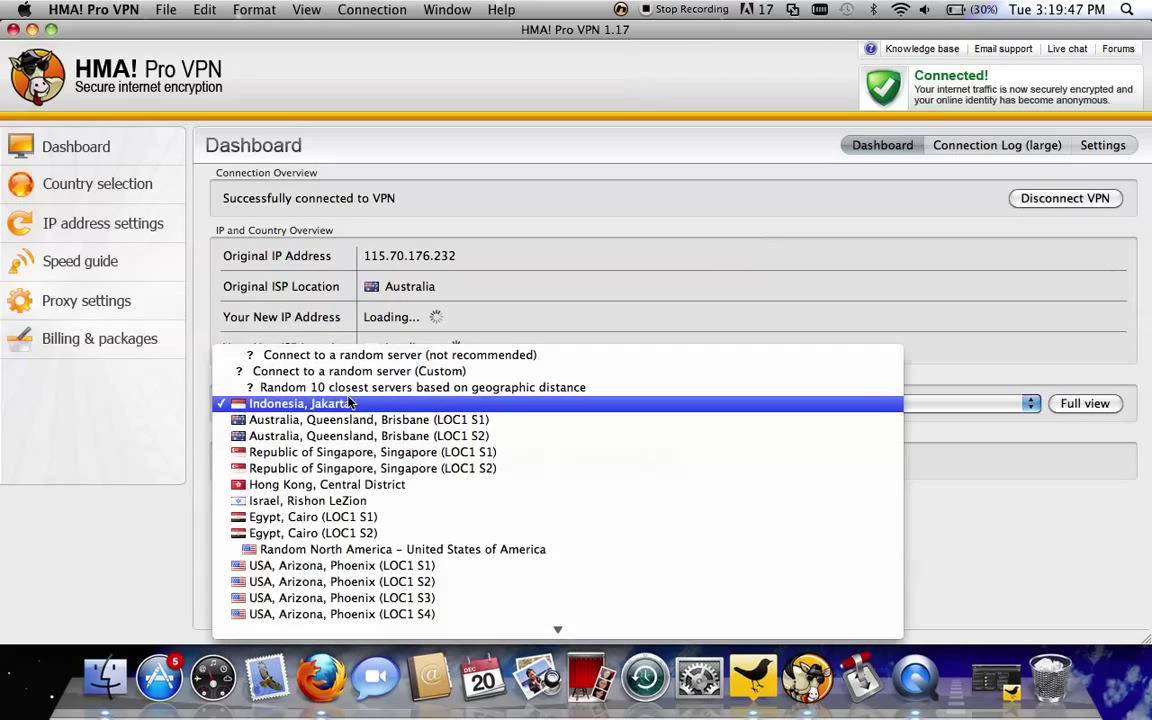
click(46, 388)
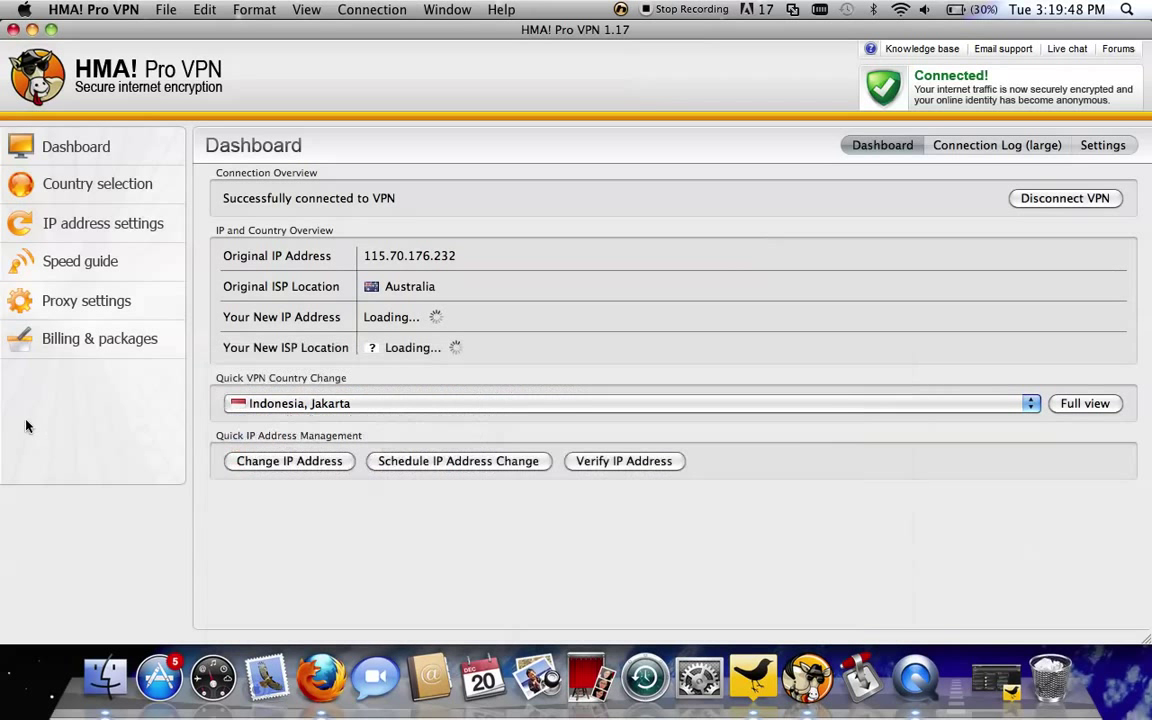
click(133, 181)
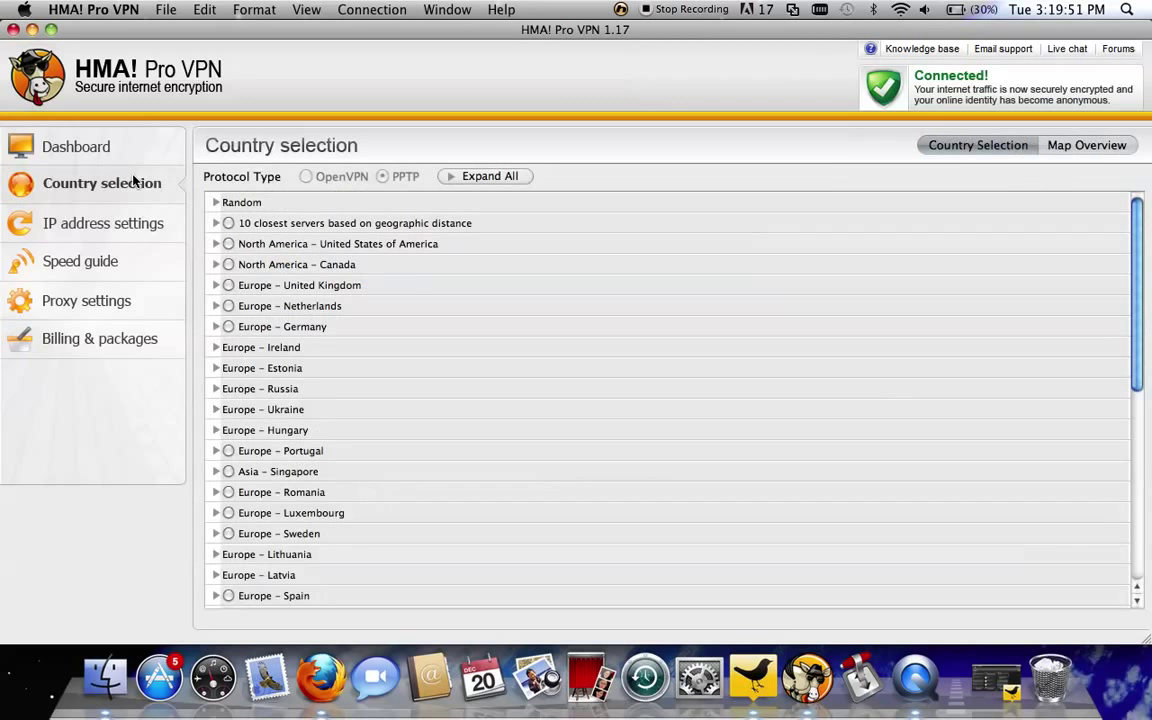
Step: Expand the United States server list and choose USA, California, San Diego (LOC1 S1) as the VPN server
click(216, 244)
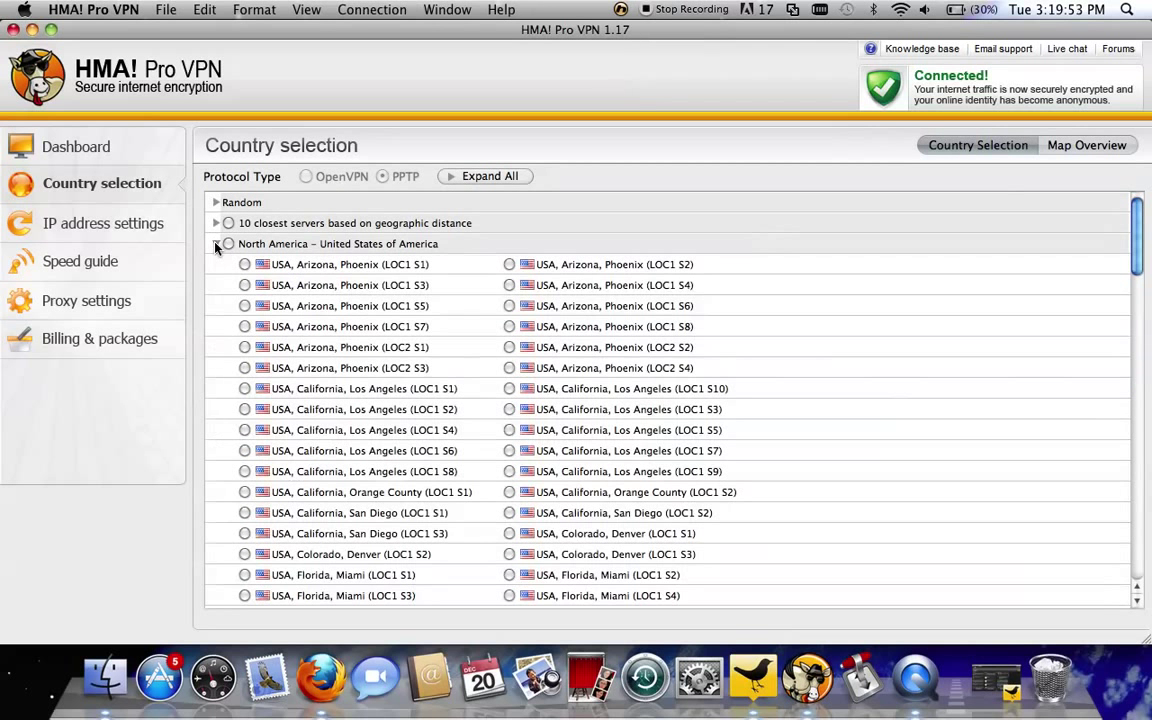
scroll(519, 371, down, 5)
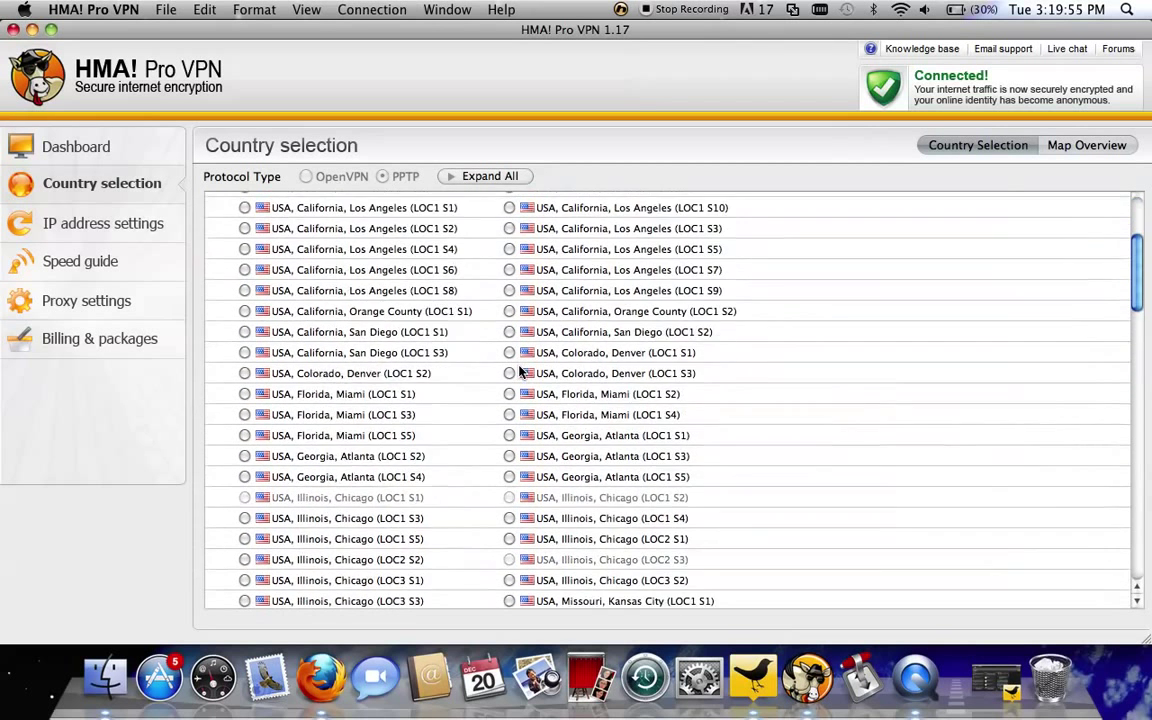
click(244, 332)
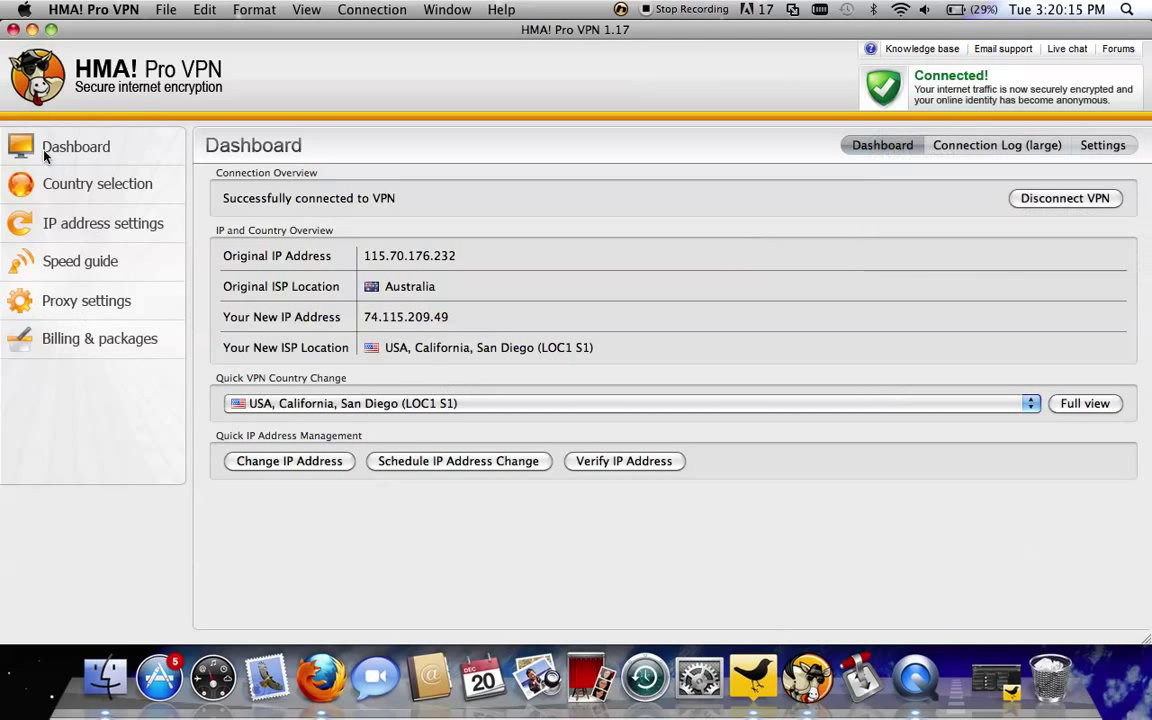
Step: Look through the Speed guide, IP address settings, Billing & packages and Proxy settings pages, and return to the Dashboard
click(68, 252)
click(59, 217)
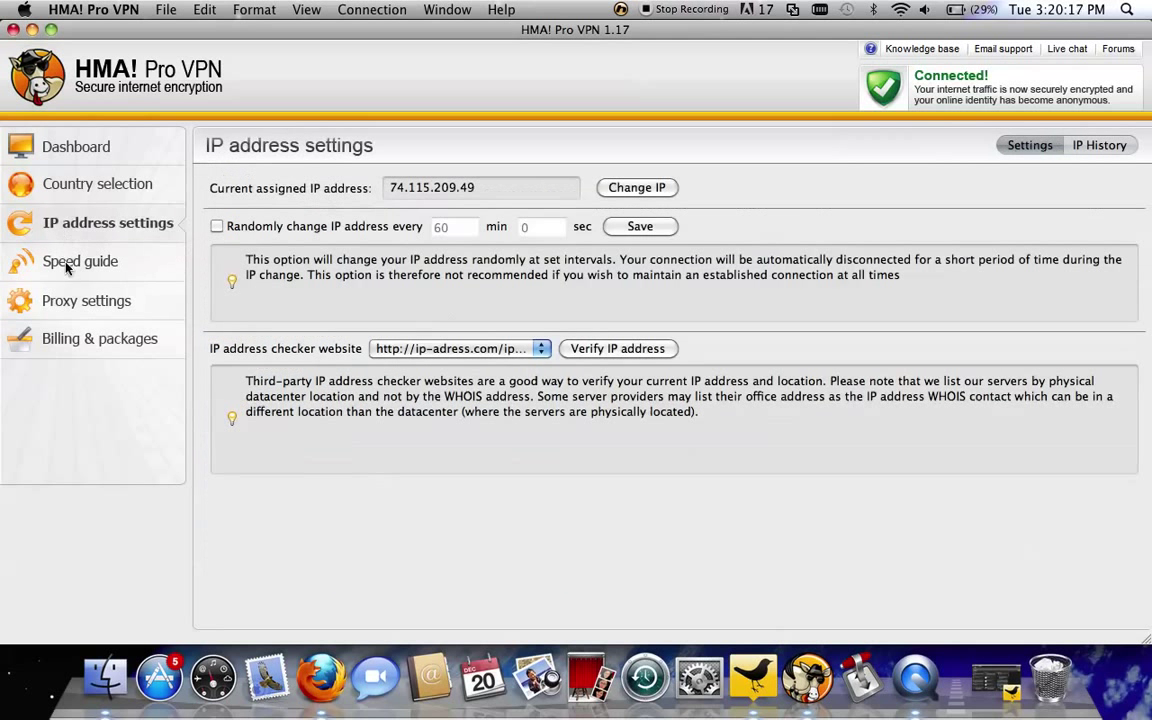
click(90, 340)
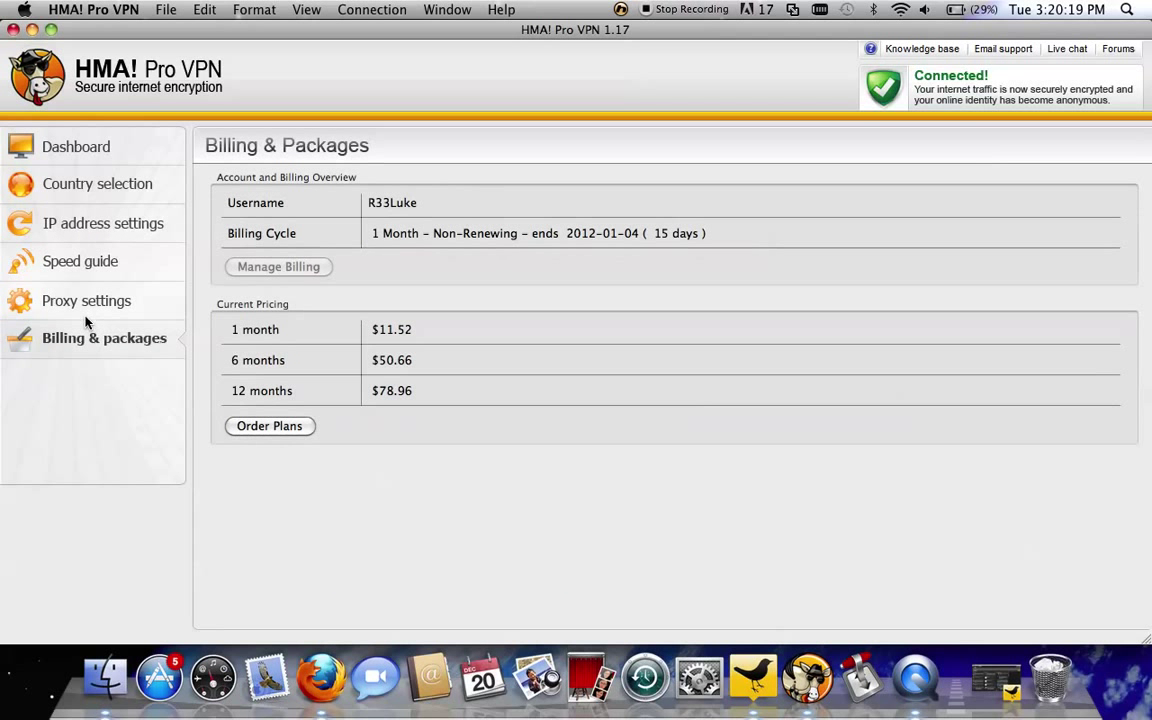
click(87, 303)
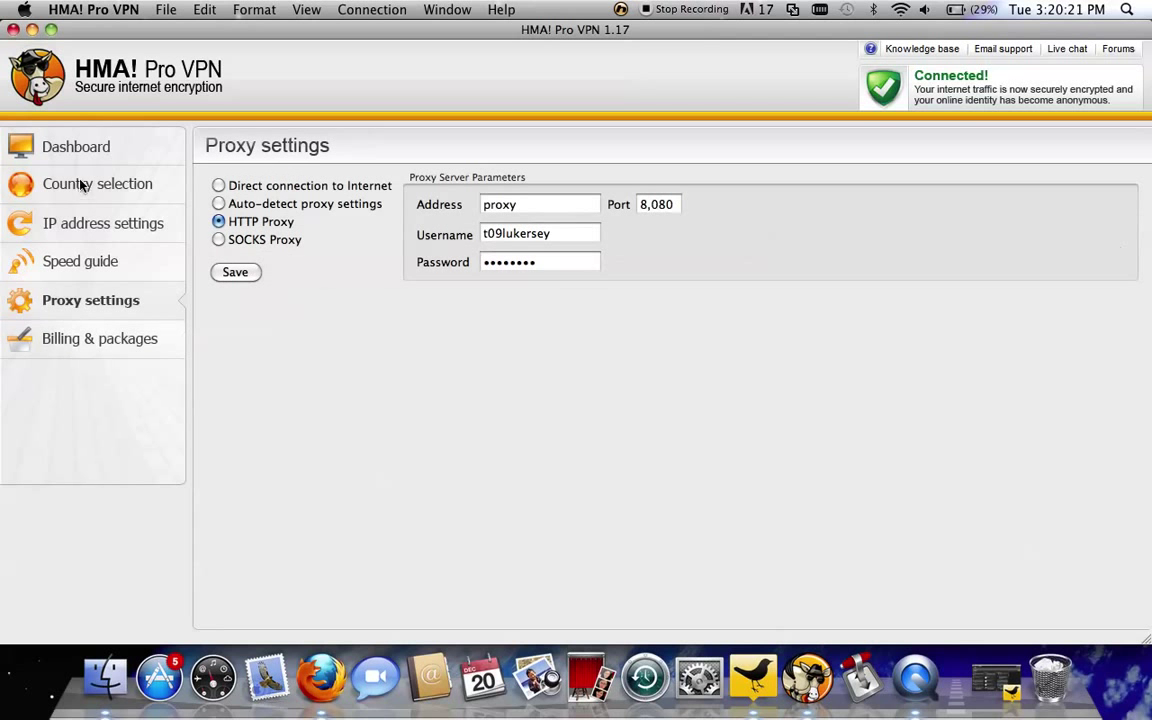
click(72, 143)
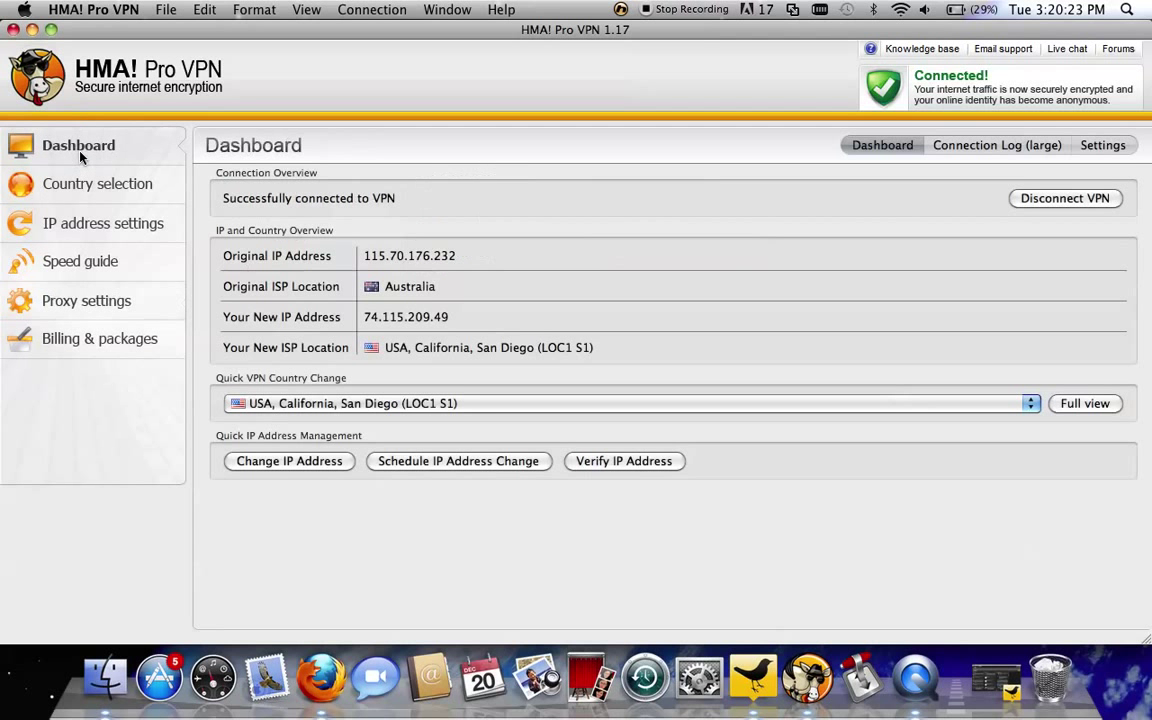
Step: Check the Dashboard's connection log and its load-balancing and OpenVPN port settings, and return to the connection overview
click(1033, 148)
click(1102, 147)
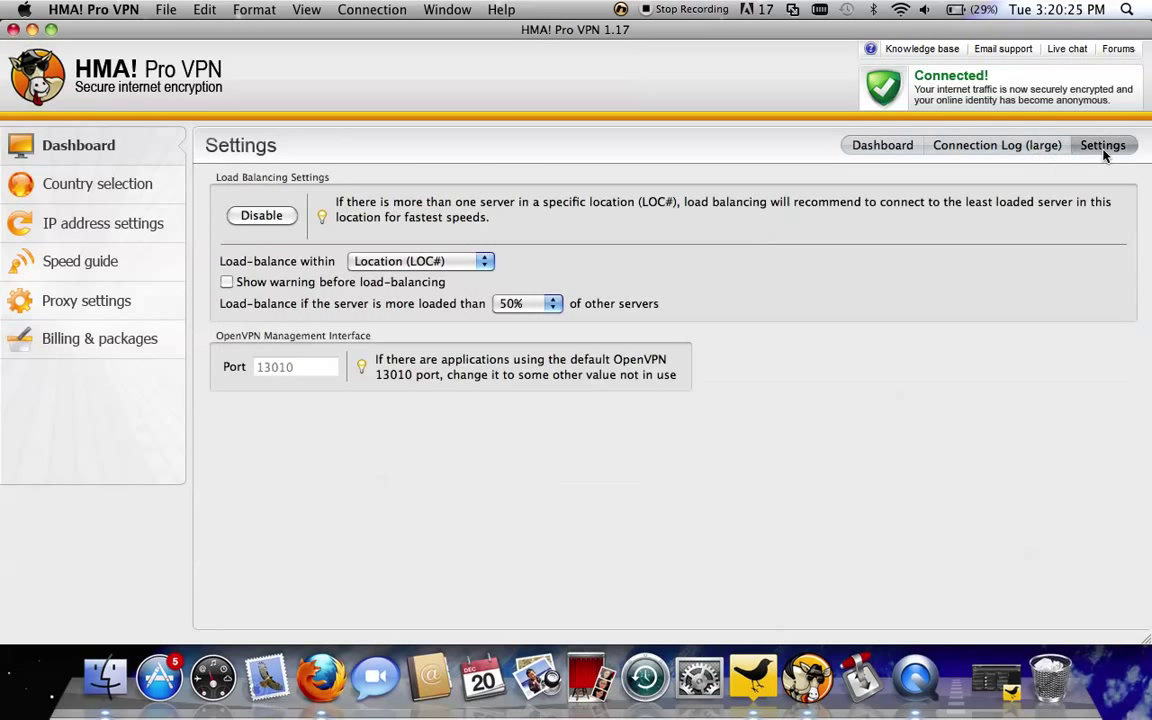
click(886, 150)
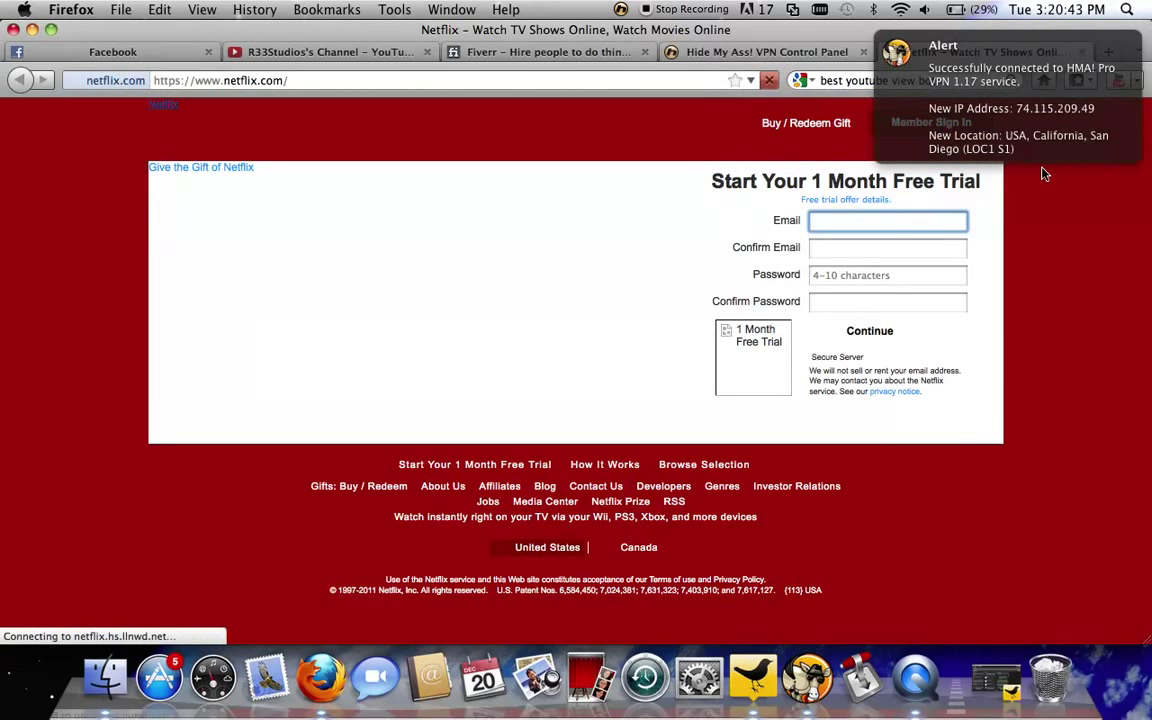
Step: In Firefox, close the Netflix page to return to the Hide My Ass! VPN Control Panel
key(super+w)
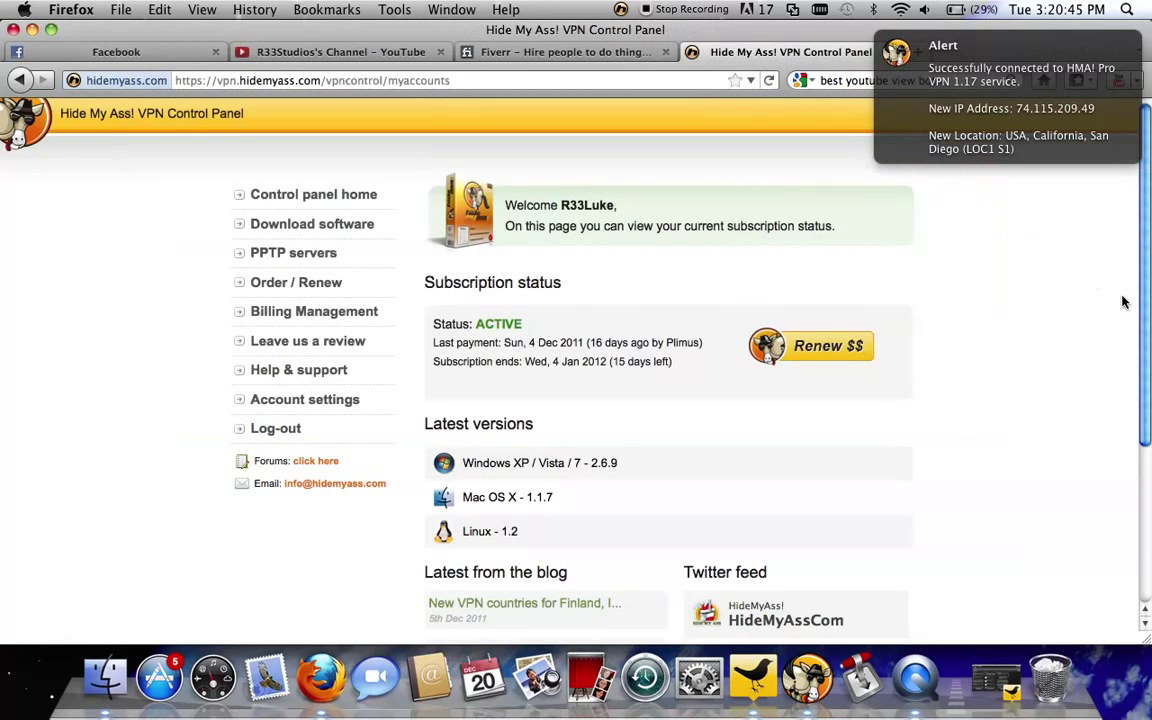